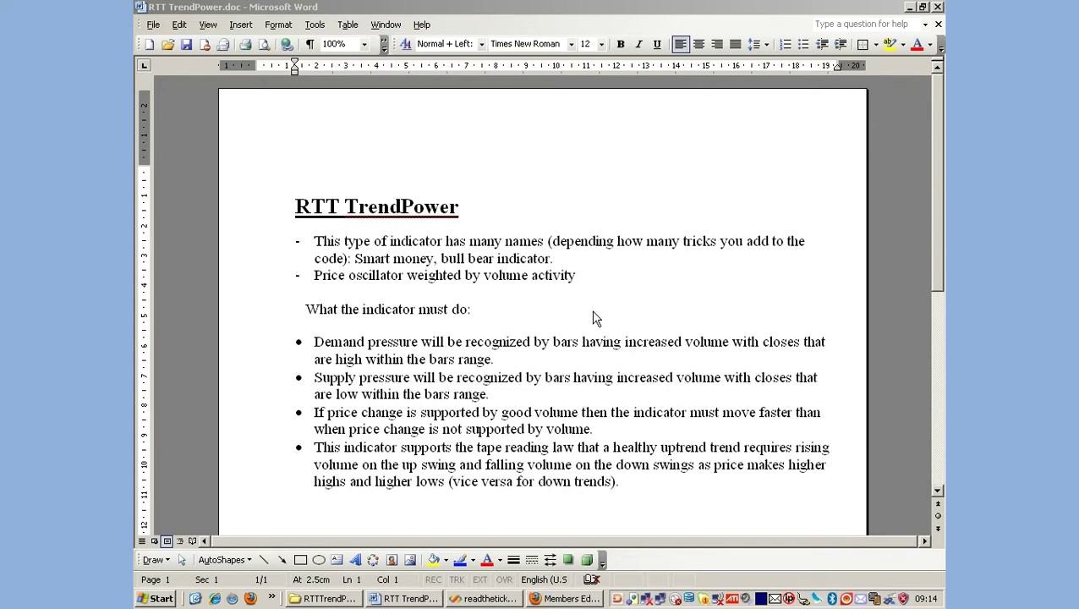
Step: Switch from the Word notes to the Firefox Members Edit Displays page with the UUP TrendPower(121) chart
left_click(575, 599)
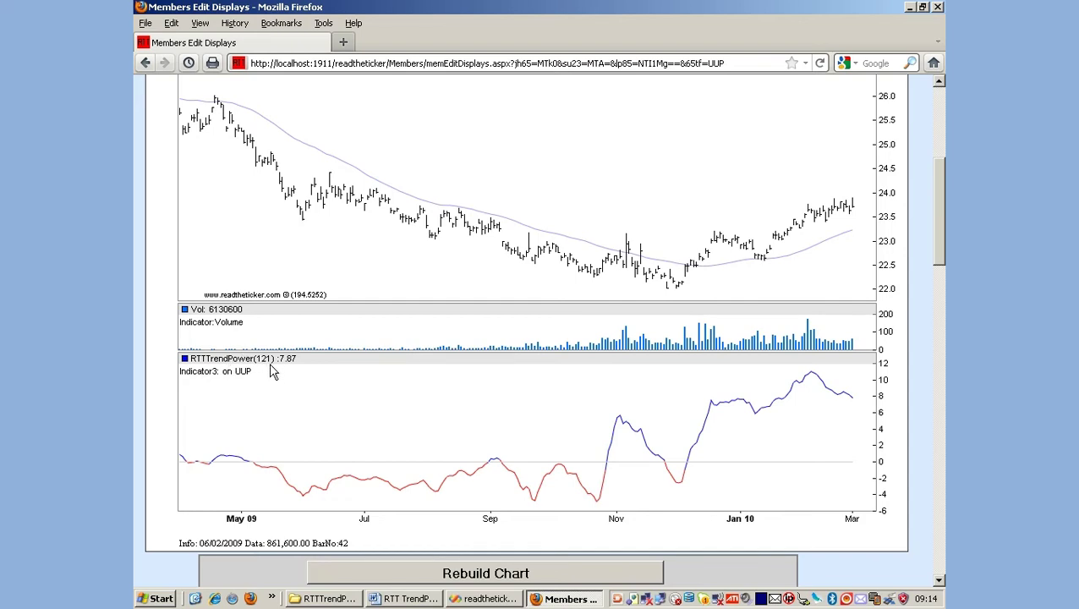
Step: Clear the vertical date markers and anchor a trendline at the UUP August swing high
left_click(248, 476)
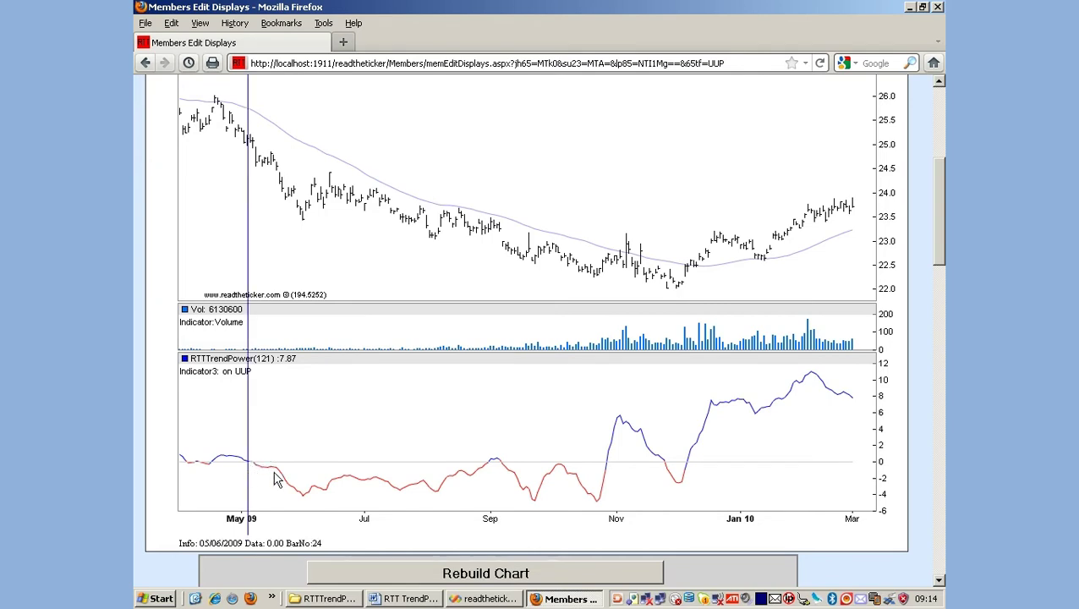
left_click(602, 482)
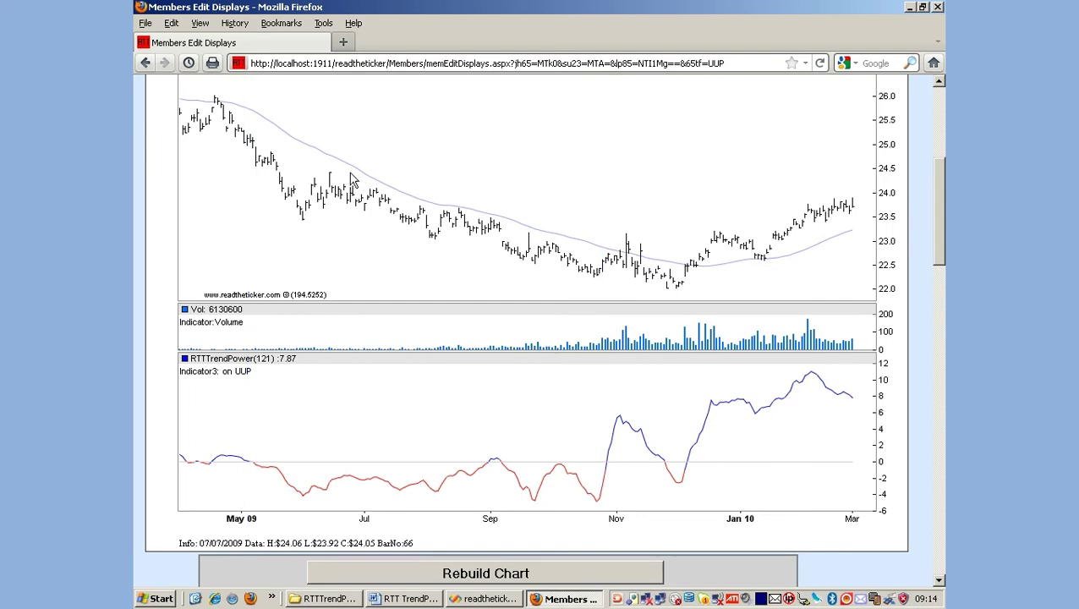
Step: Draw a falling UUP channel from the lower high and June low, mark late October, then clear it
left_click(496, 216)
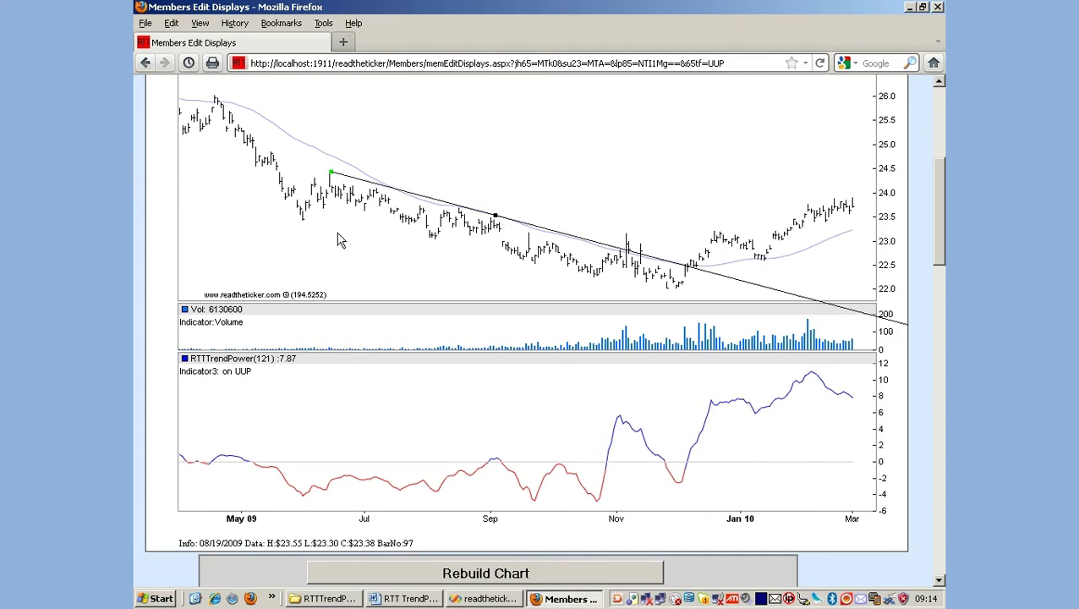
left_click(305, 220)
left_click(575, 276)
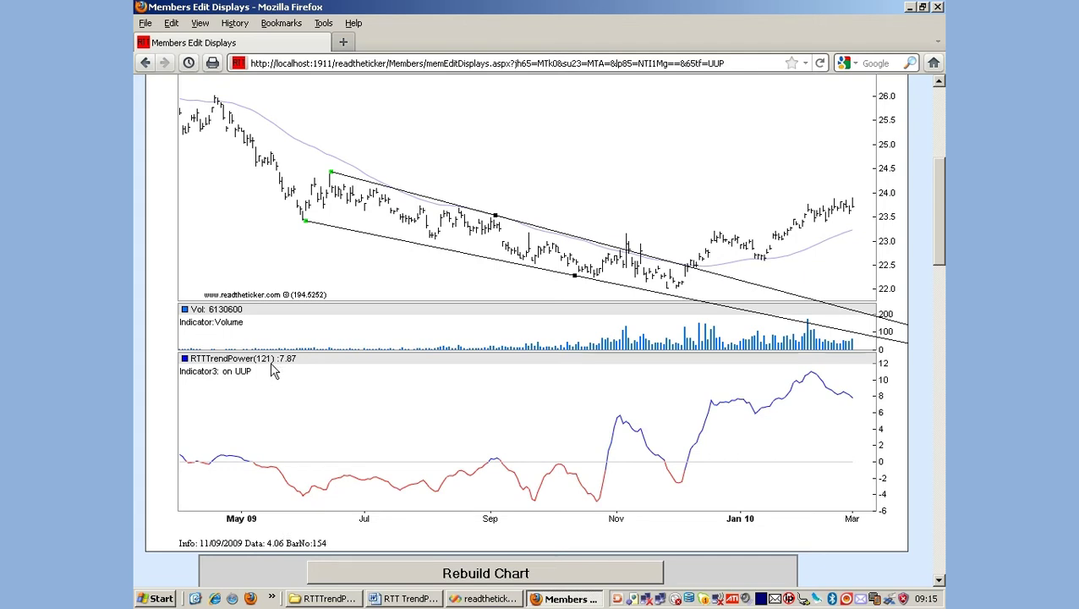
left_click(590, 281)
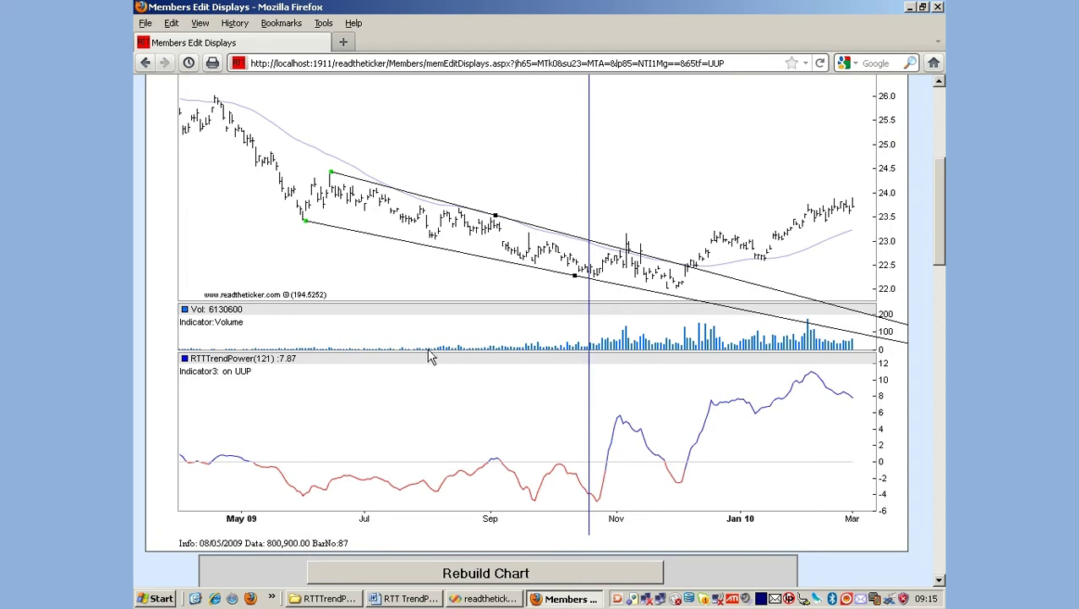
left_click(542, 379)
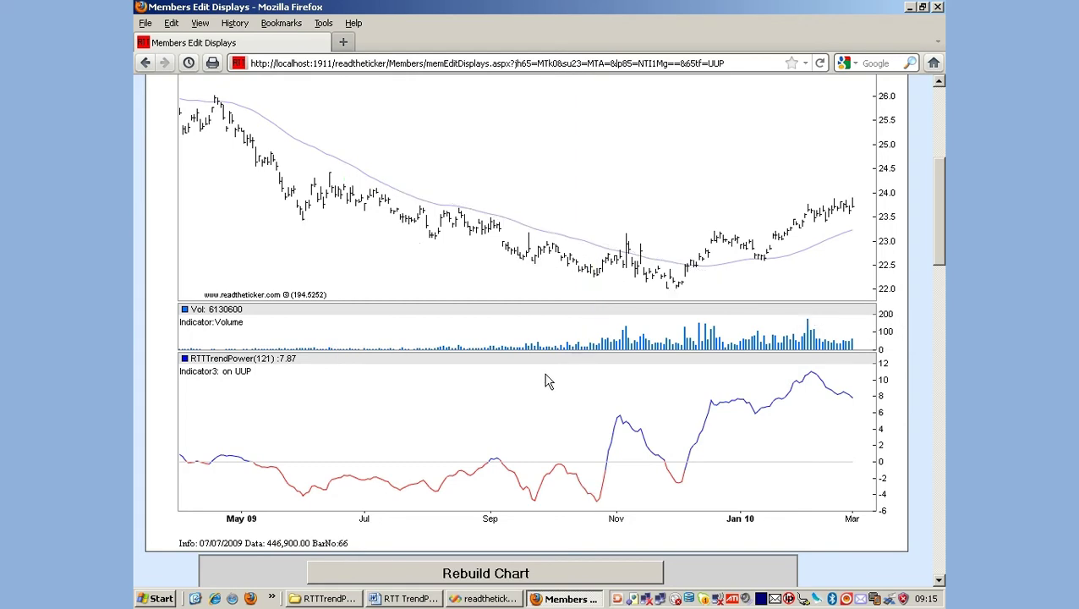
left_click(594, 279)
left_click(630, 270)
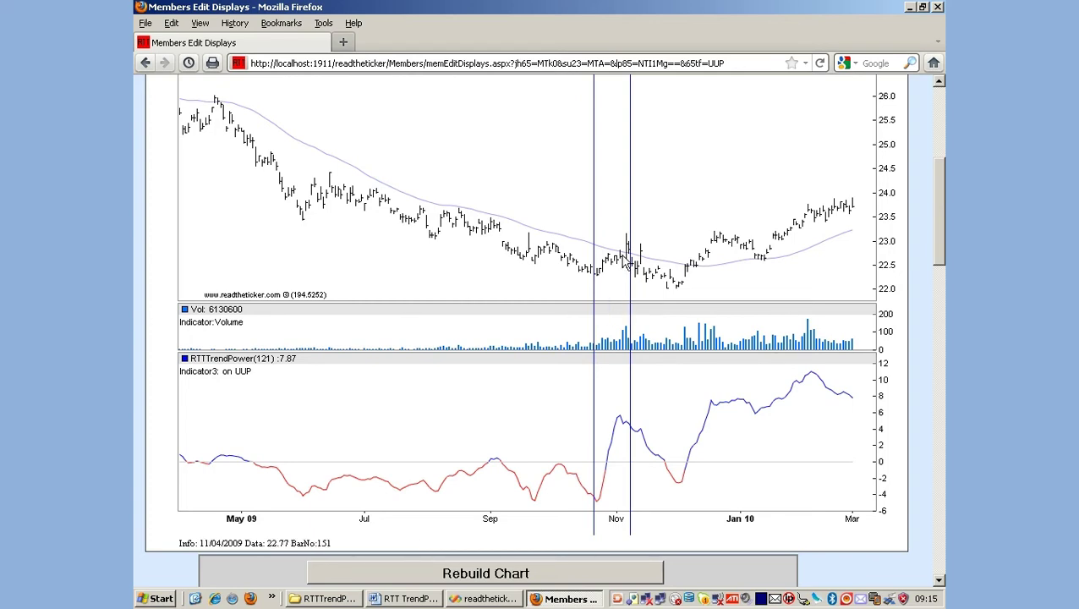
left_click(638, 269)
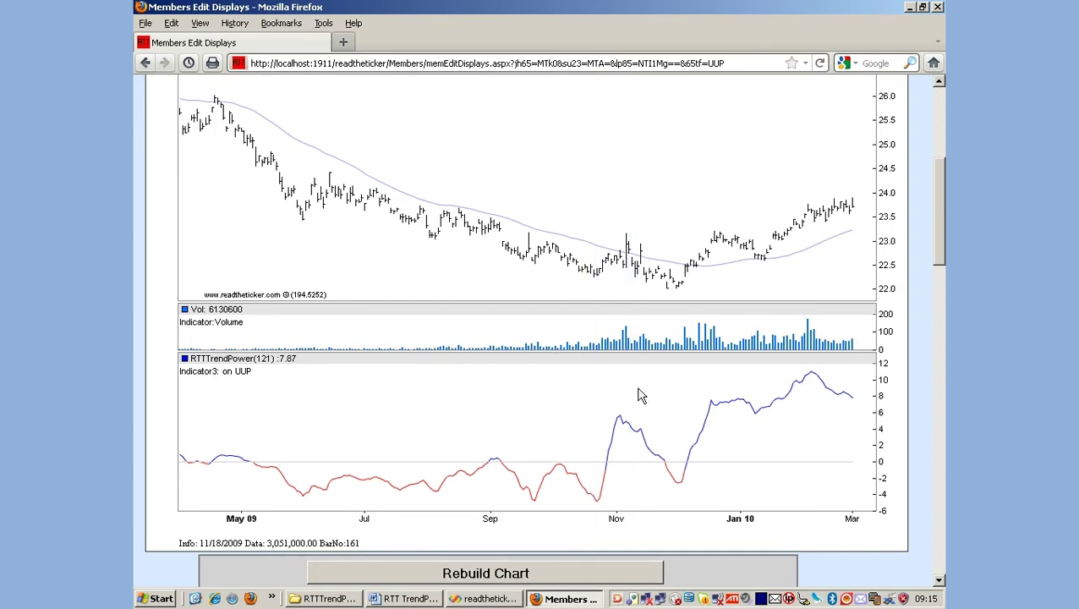
left_click(620, 427)
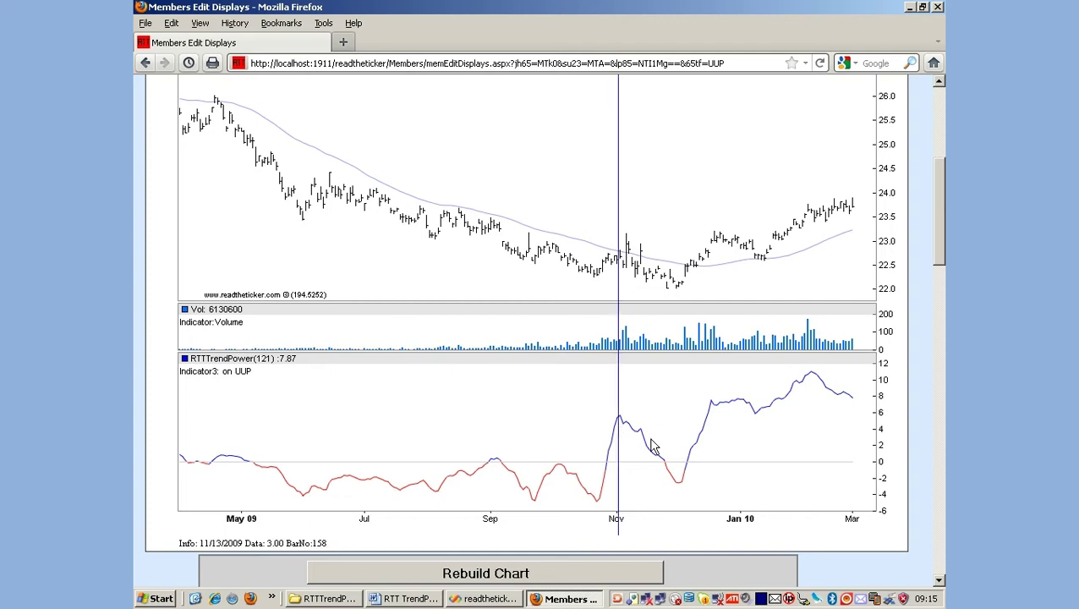
left_click(658, 454)
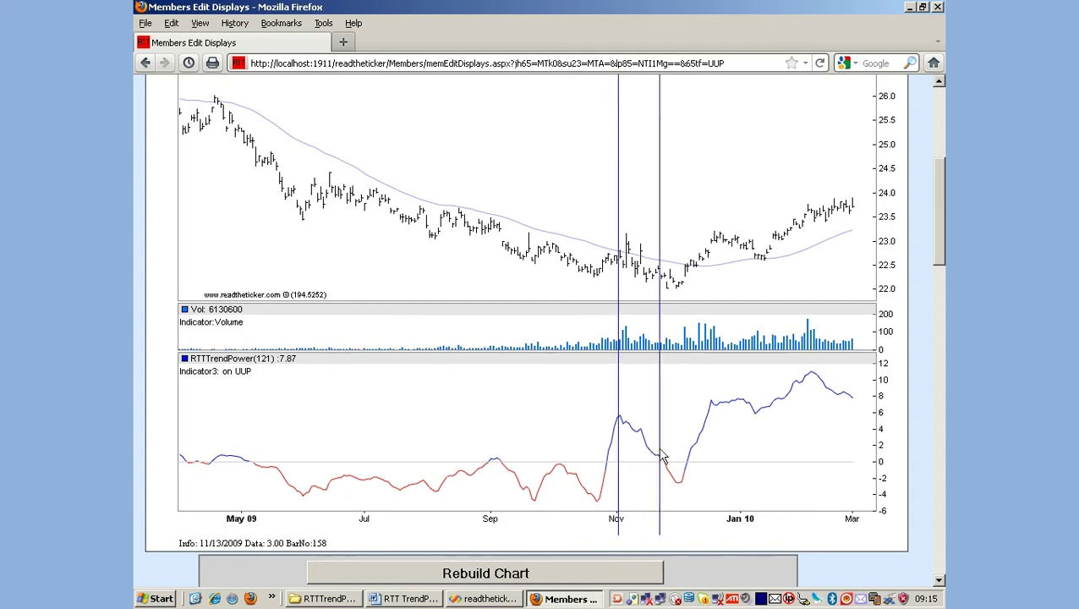
left_click(678, 294)
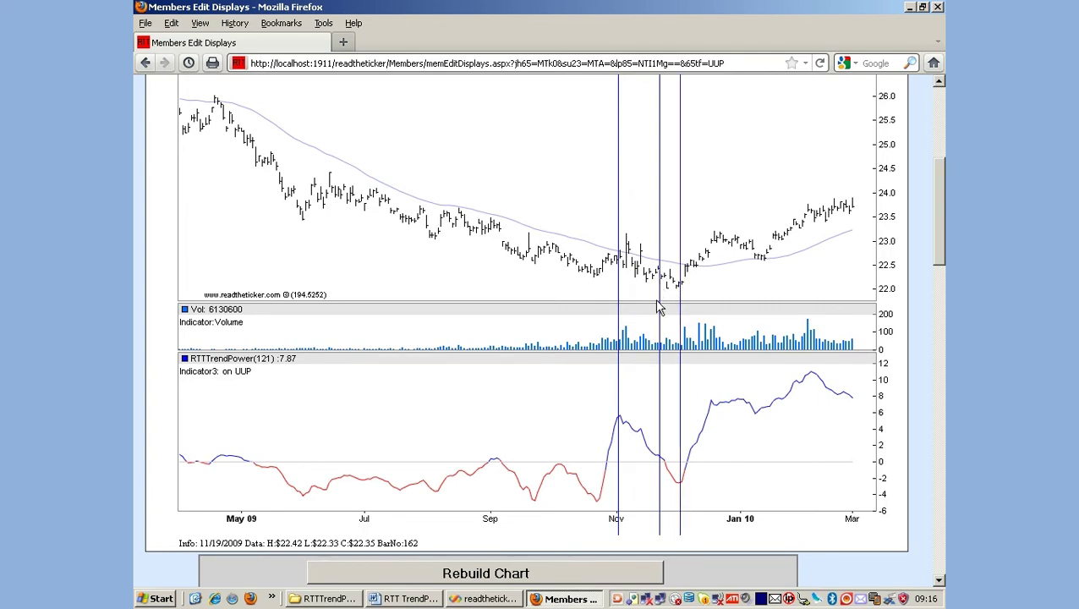
left_click(657, 301)
left_click(682, 296)
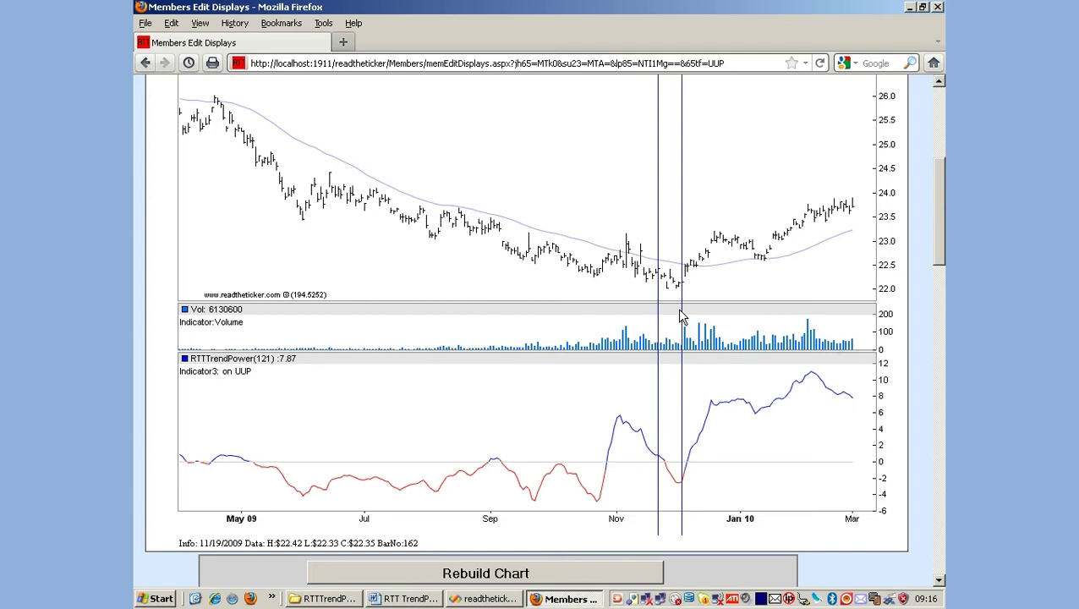
left_click(683, 309)
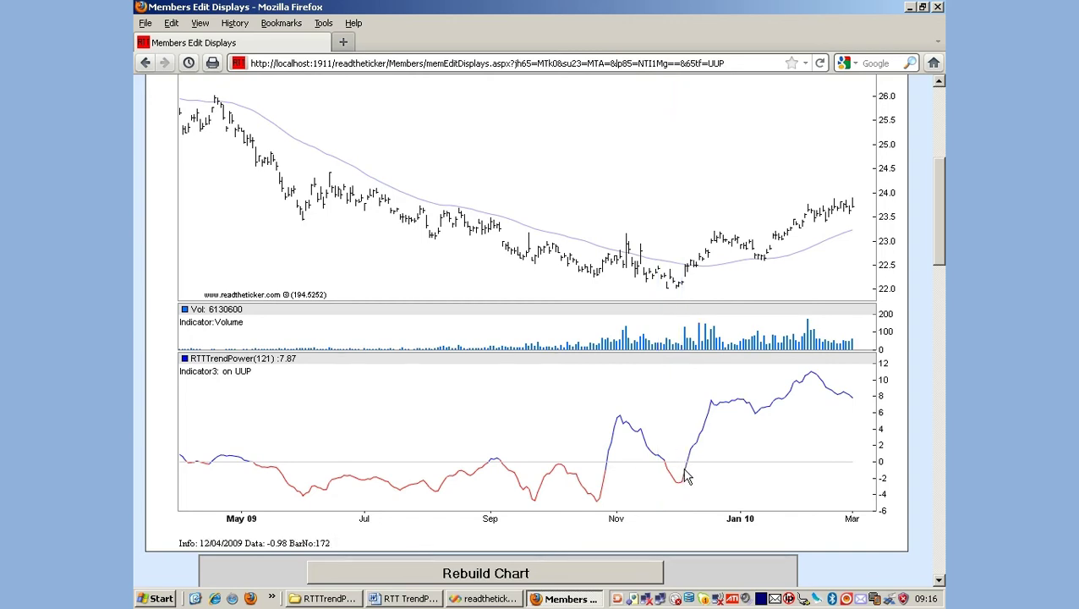
left_click(685, 285)
left_click(720, 262)
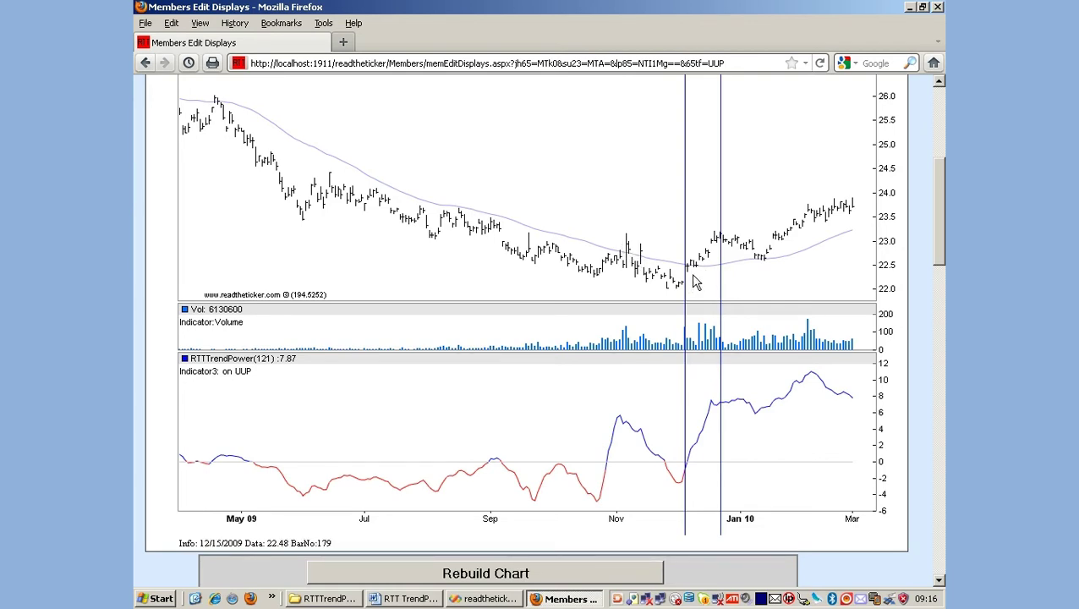
left_click(641, 338)
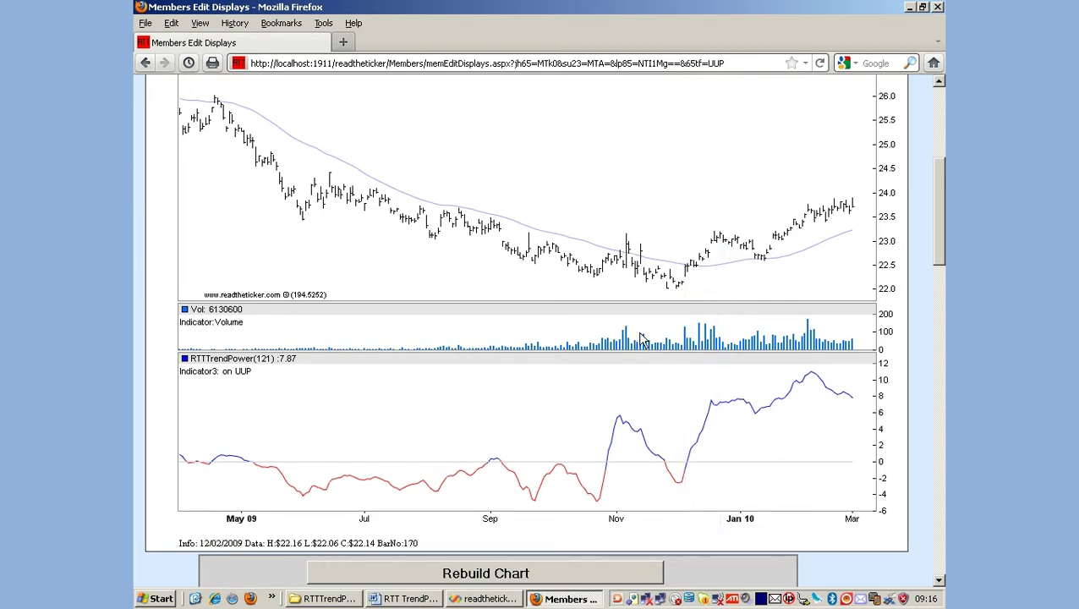
left_click(618, 422)
left_click(642, 424)
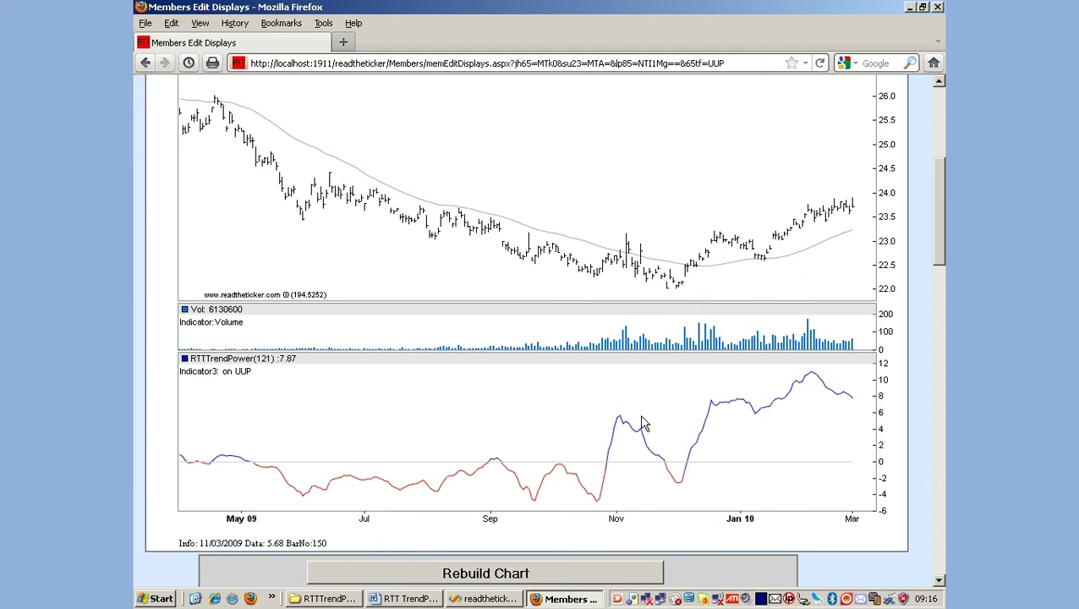
left_click(618, 419)
left_click(714, 397)
left_click(598, 503)
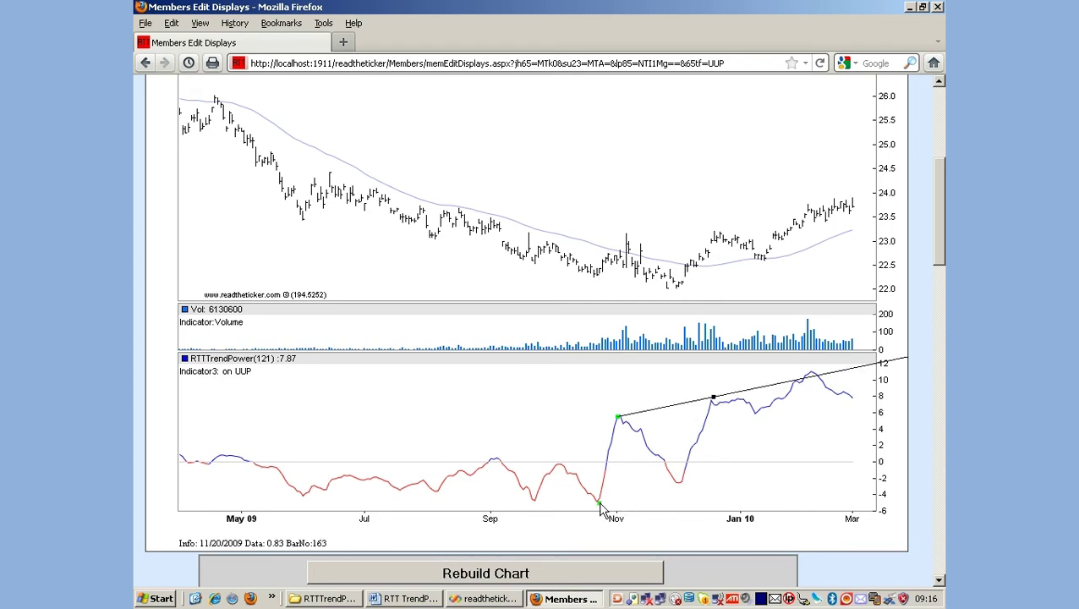
left_click(679, 482)
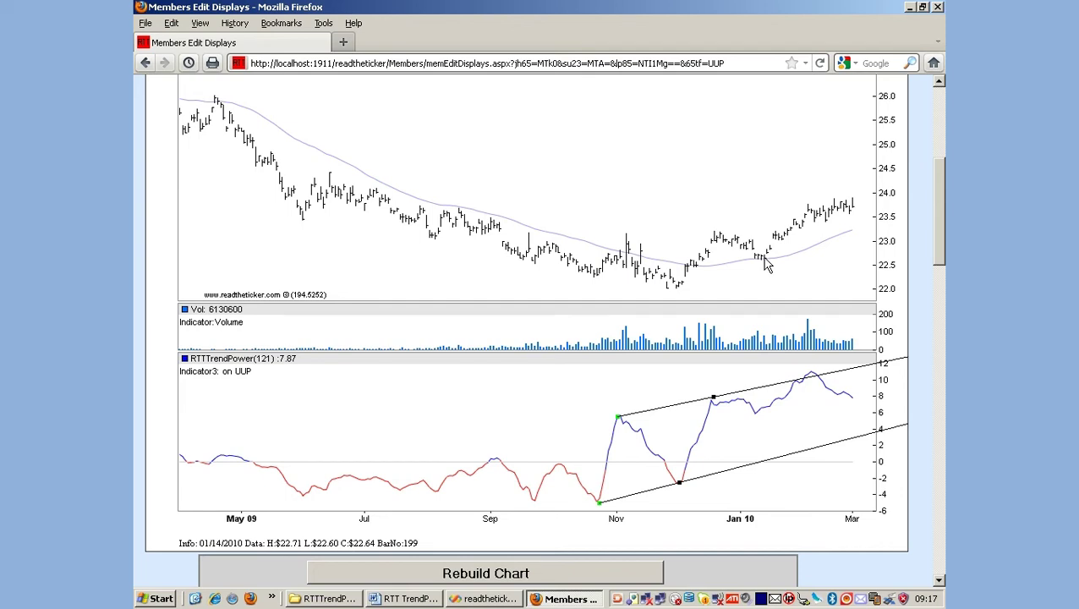
left_click(718, 265)
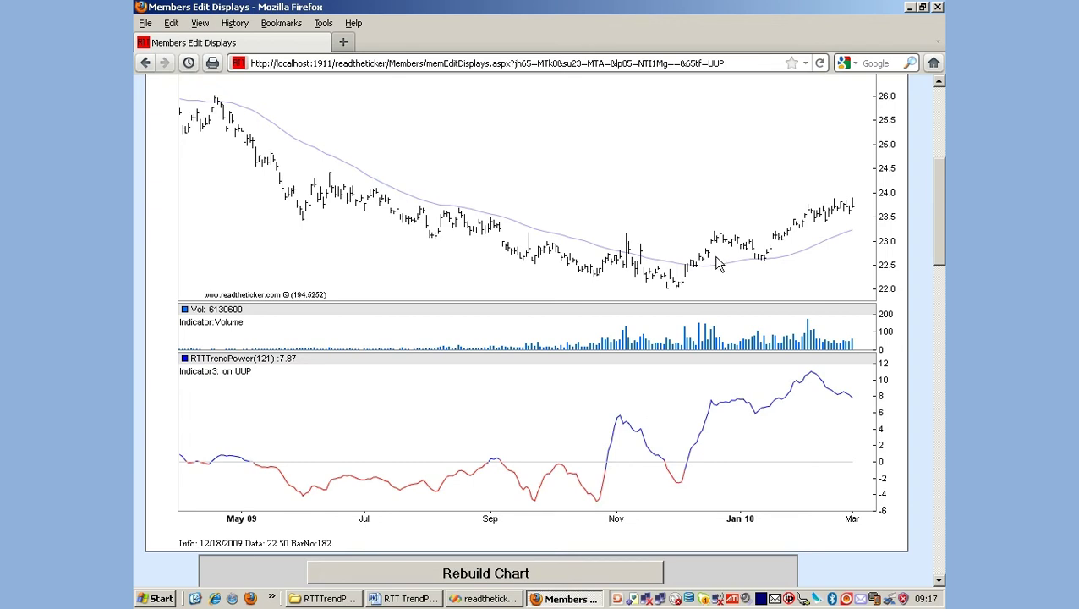
left_click(717, 265)
Step: Add and remove mid-January date markers, then anchor a trendline on TrendPower's early-November 2009 peak
left_click(759, 272)
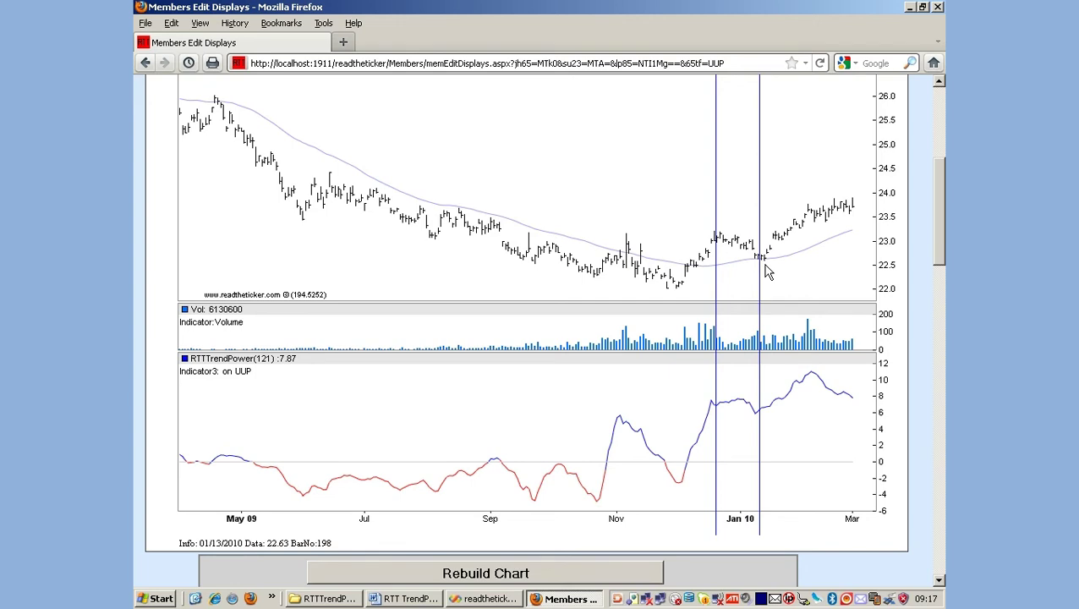
left_click(771, 425)
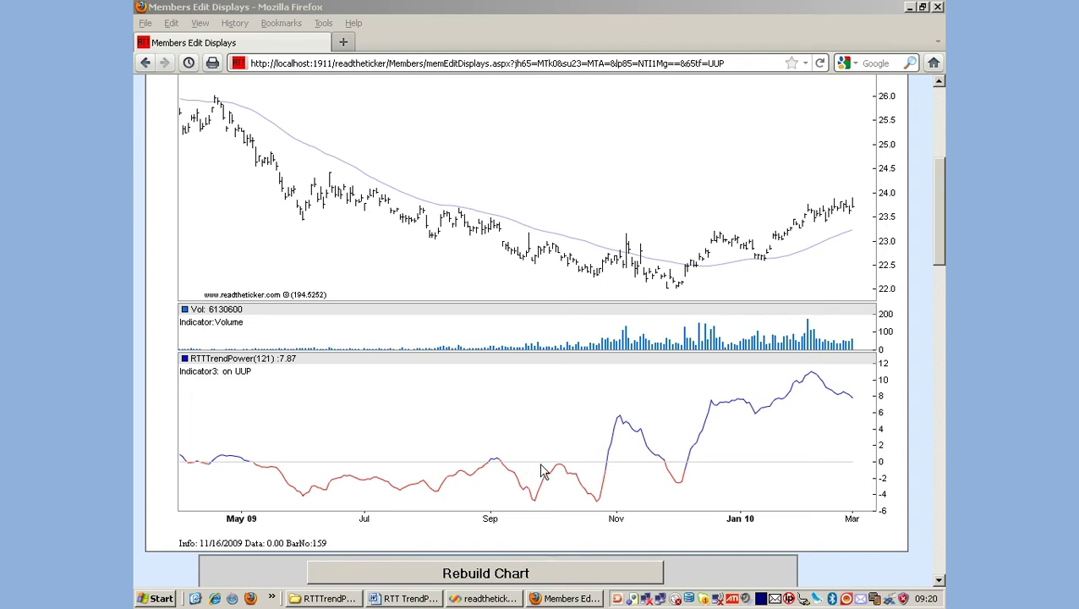
left_click(622, 417)
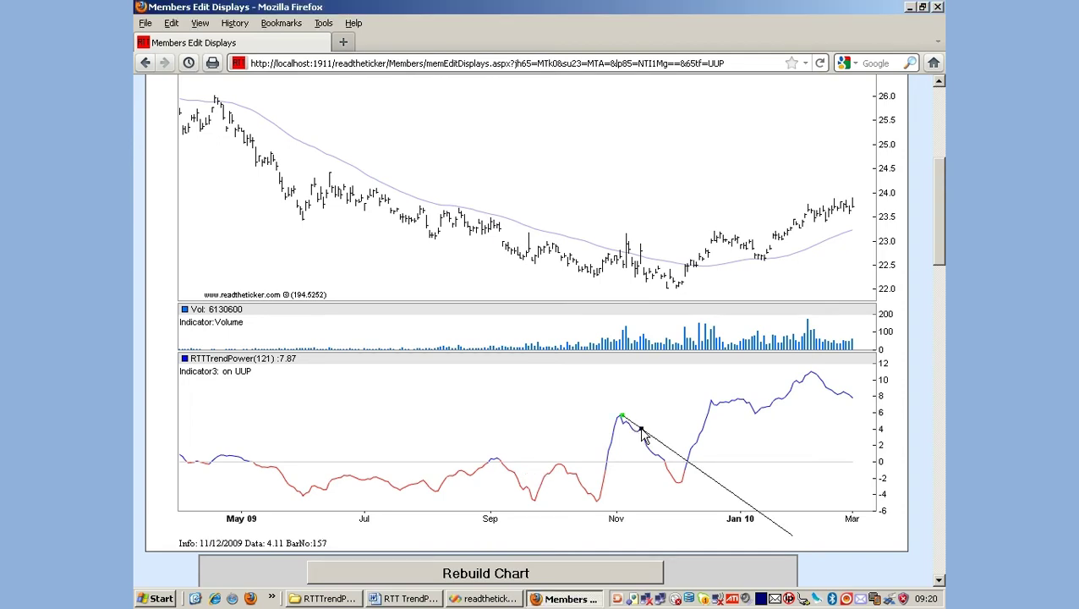
left_click(686, 487)
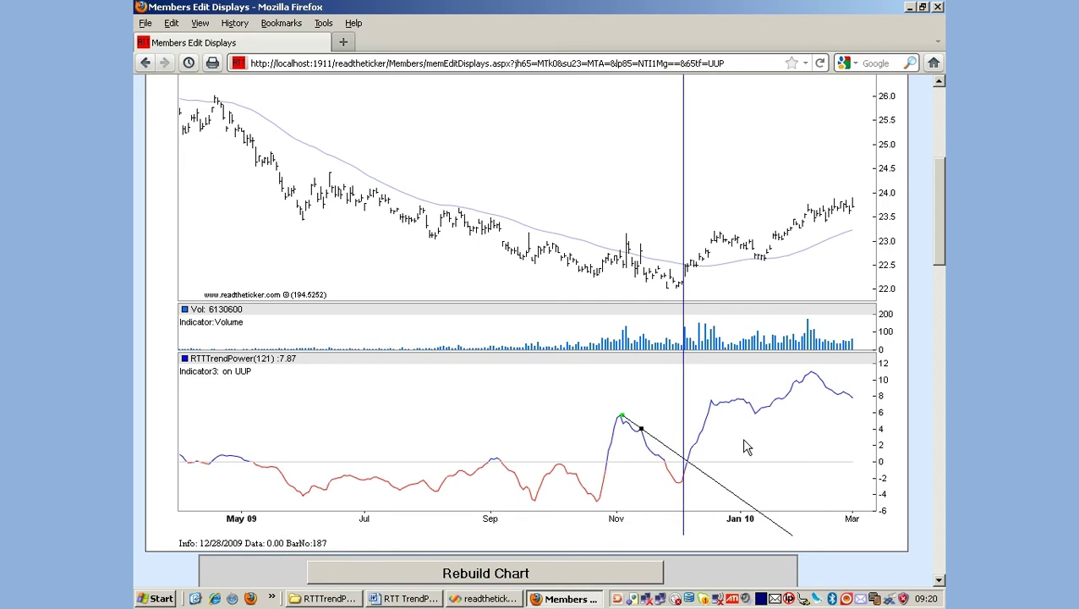
key("Delete")
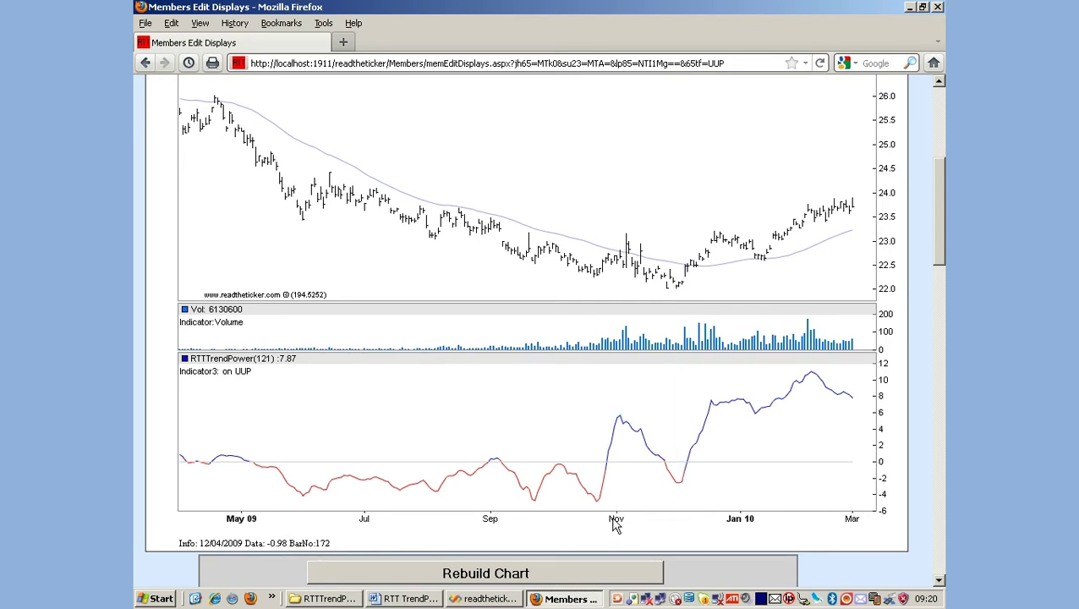
left_click(681, 482)
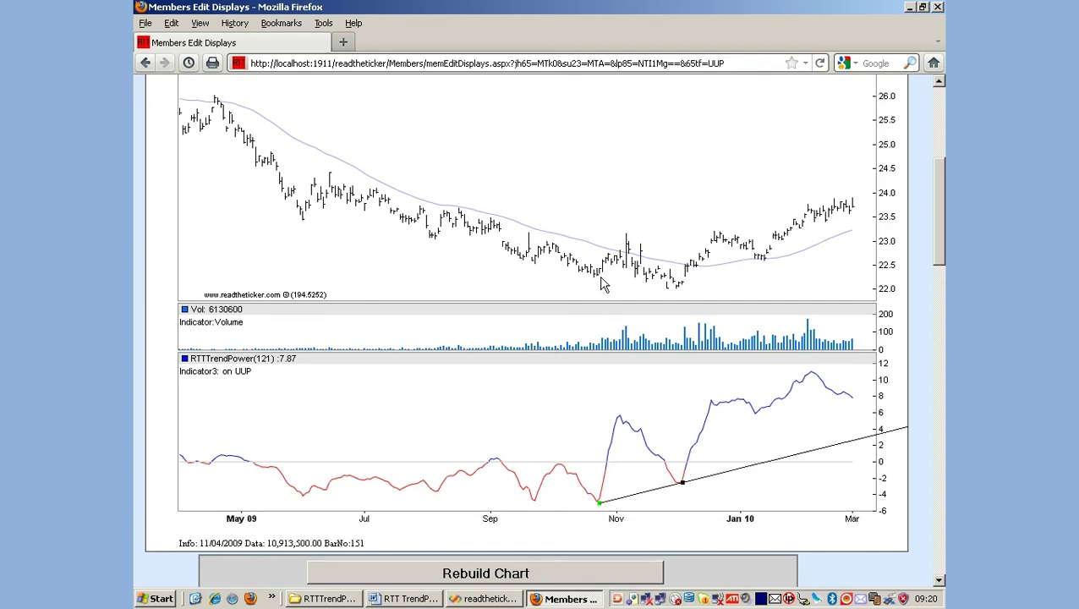
left_click(674, 290)
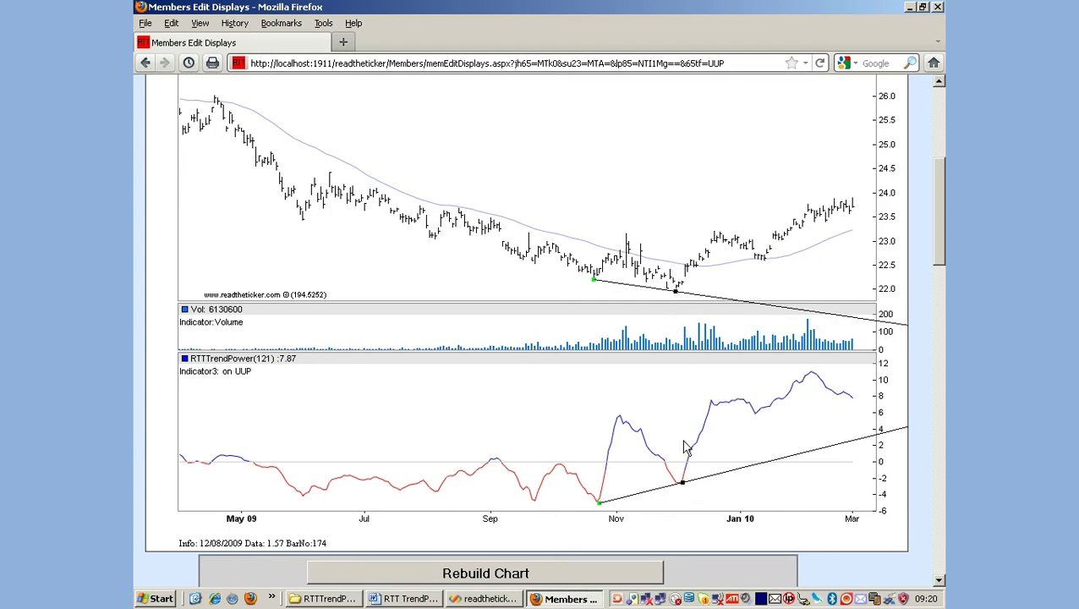
left_click(537, 429)
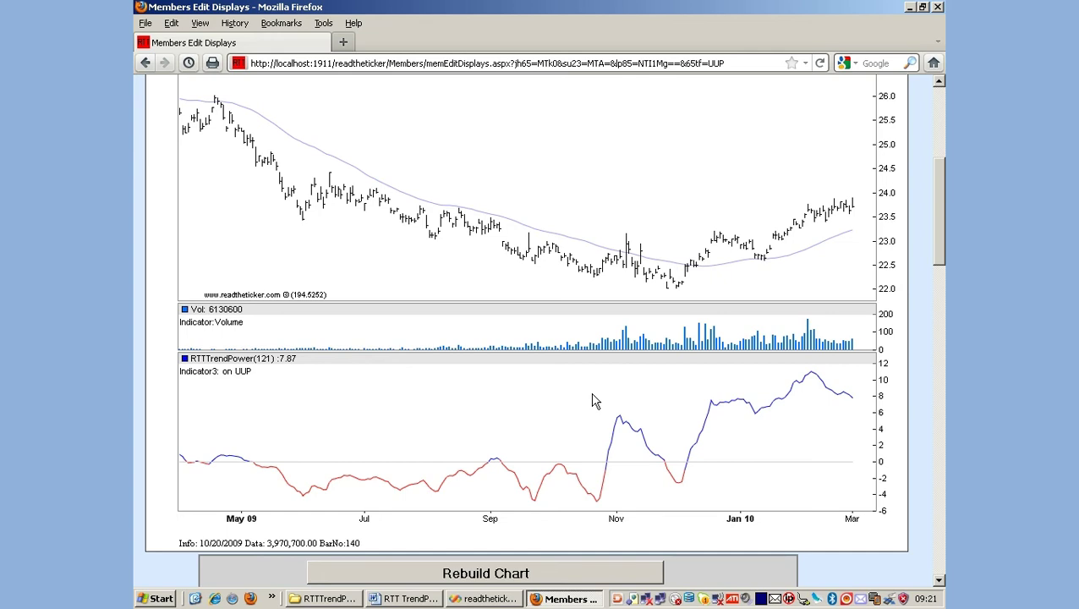
Step: Change the display from UUP to AN:SP500 Trust (SPY) and scroll down to its indicator panes
scroll(935, 220, "up", 6)
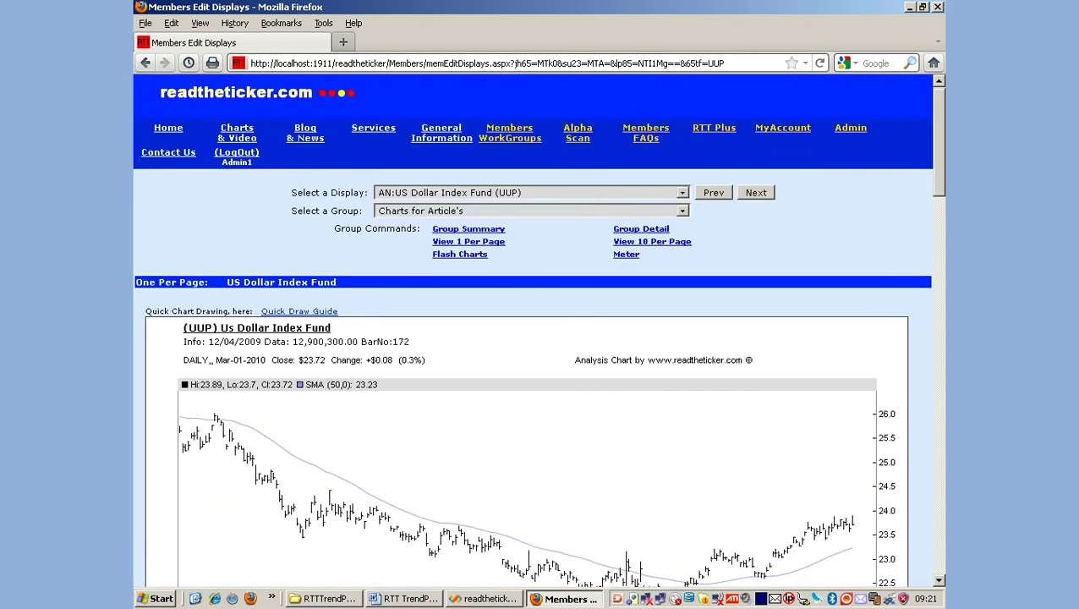
left_click(683, 195)
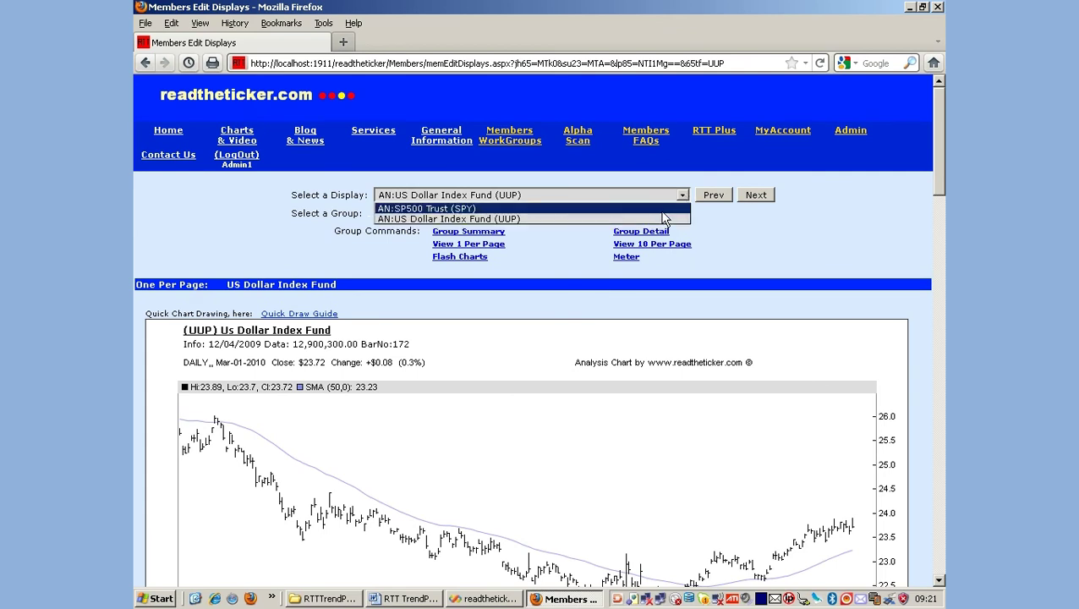
left_click(661, 208)
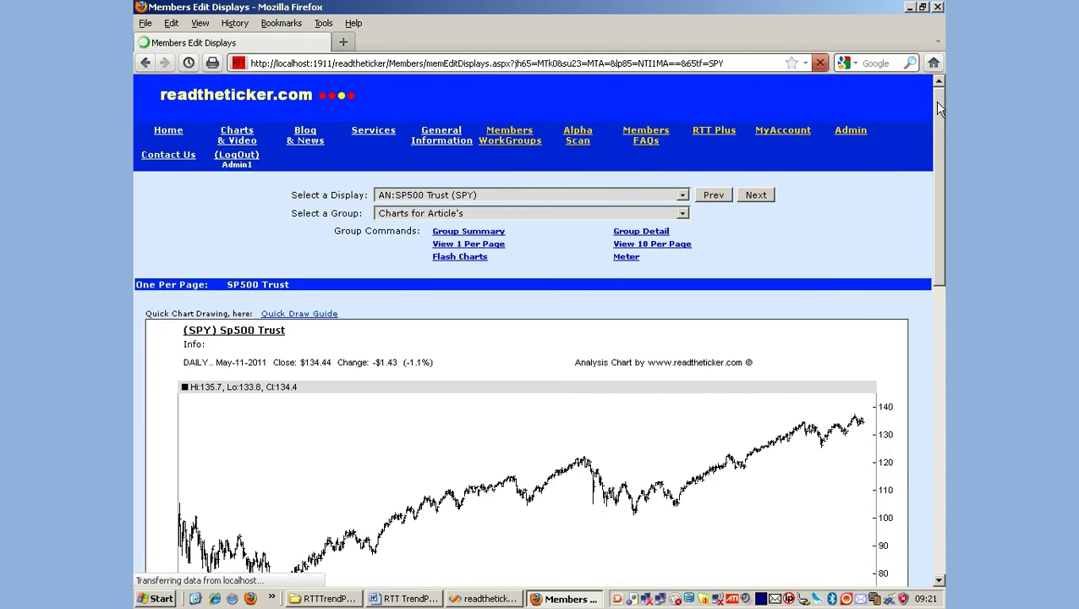
left_click_drag(935, 111, 925, 204)
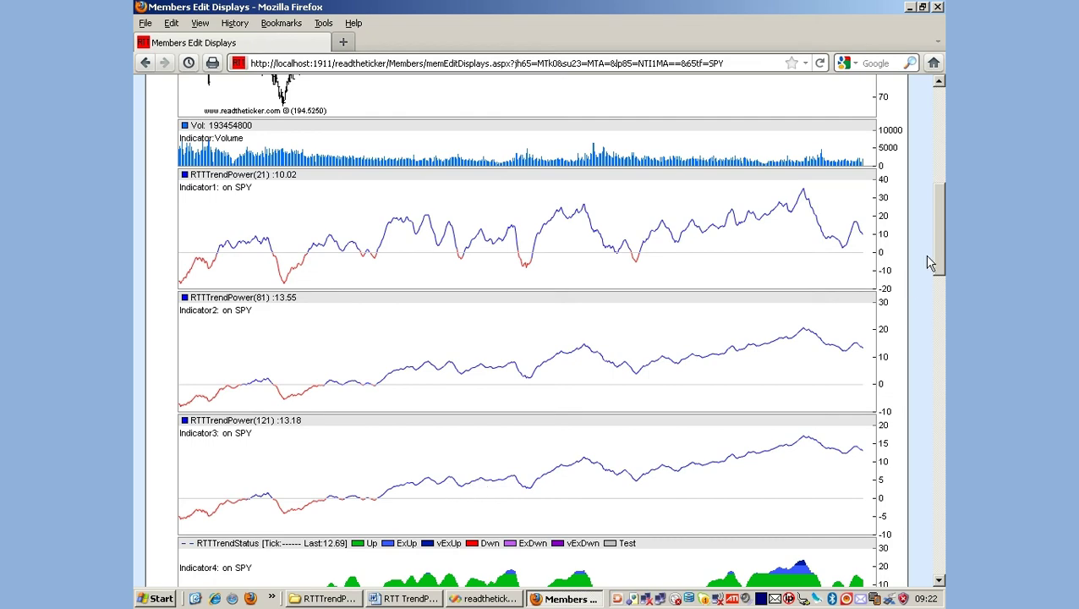
Step: Drop vertical markers across the SPY charts at July 2009 and the early-2011 TrendPower peak
left_click_drag(942, 241, 940, 284)
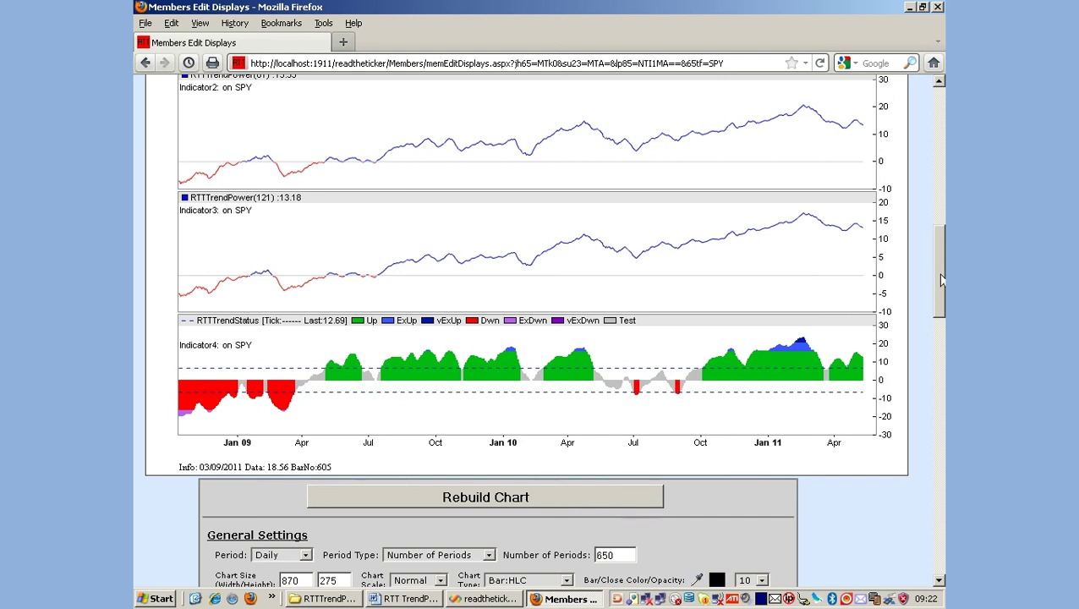
scroll(941, 279, "up", 3)
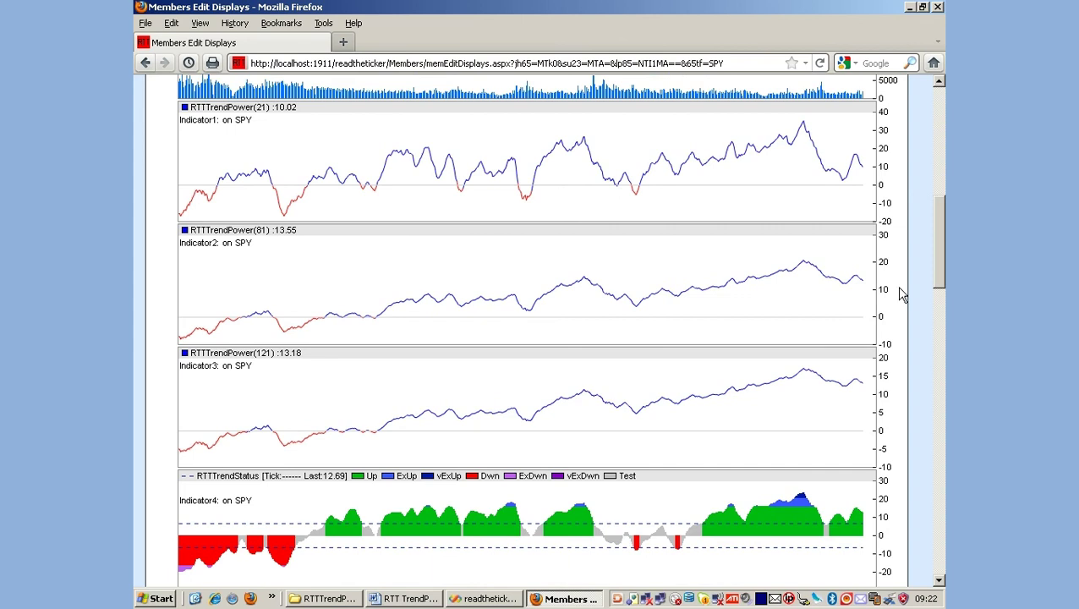
left_click(309, 539)
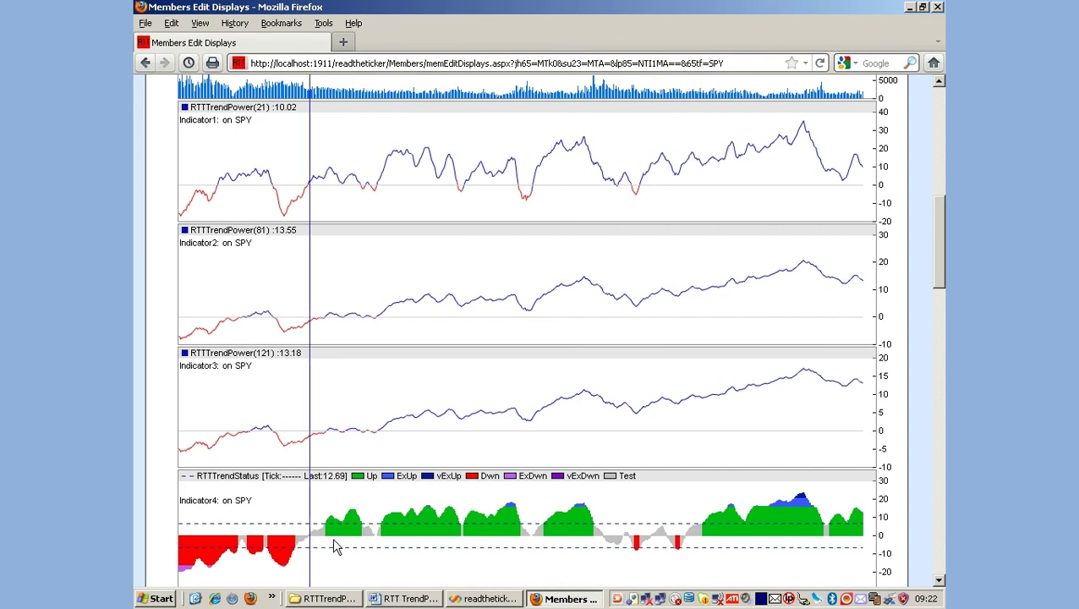
left_click(803, 519)
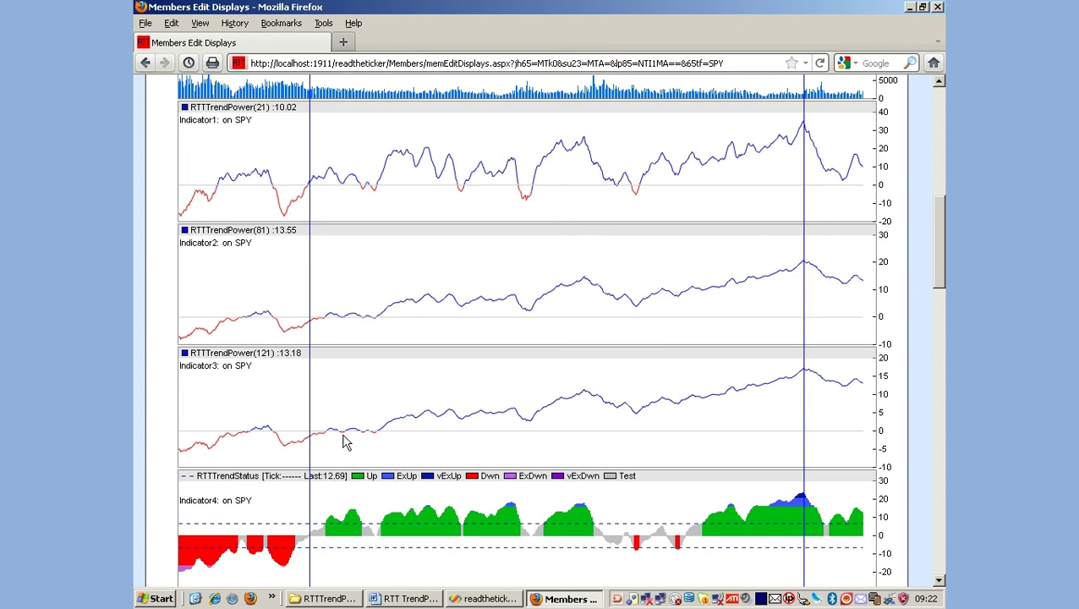
left_click(377, 535)
left_click(373, 546)
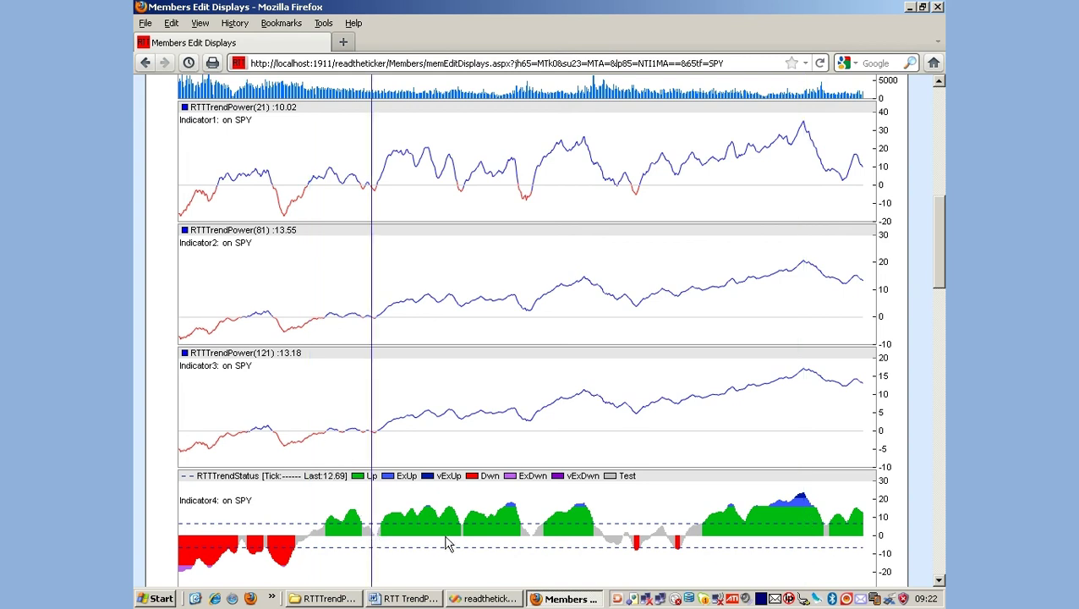
left_click(802, 507)
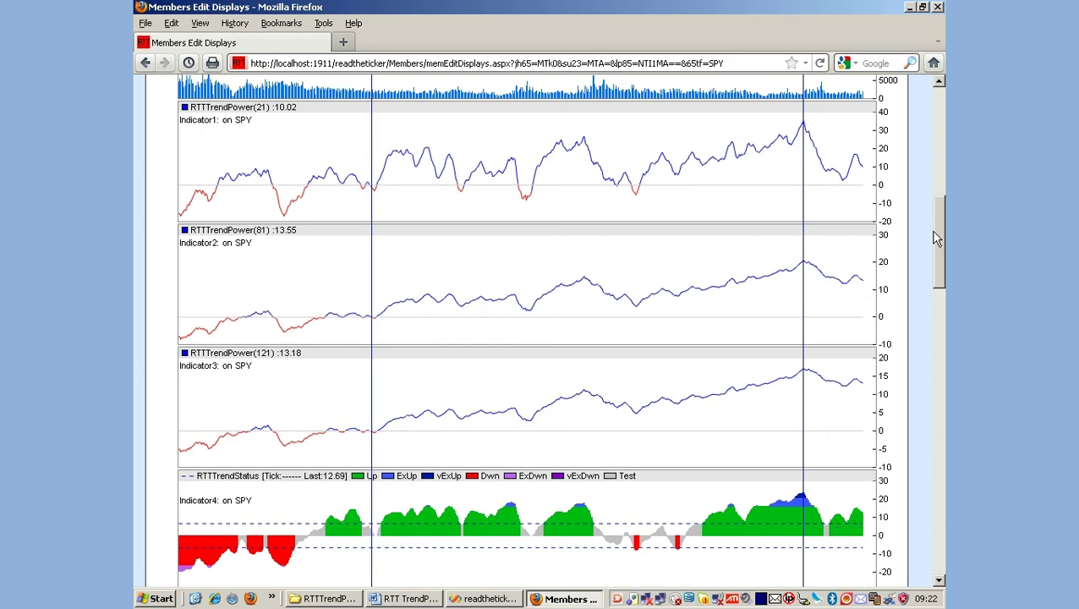
Step: Scroll through the SPY price, volume and indicator panes, now free of the two date markers
scroll(934, 235, "up", 6)
scroll(876, 160, "up", 1)
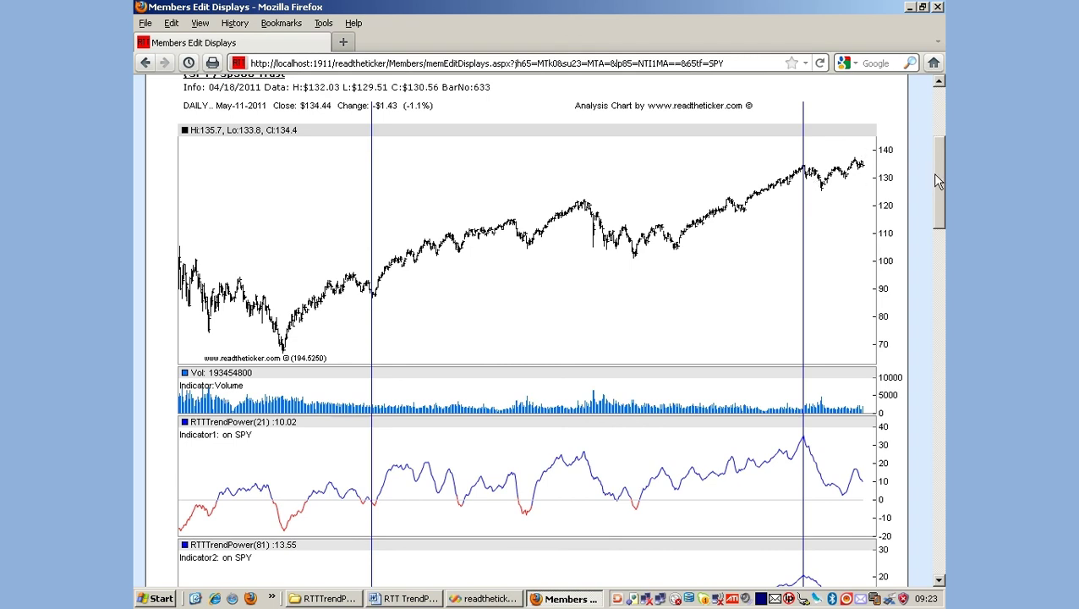
scroll(936, 183, "down", 3)
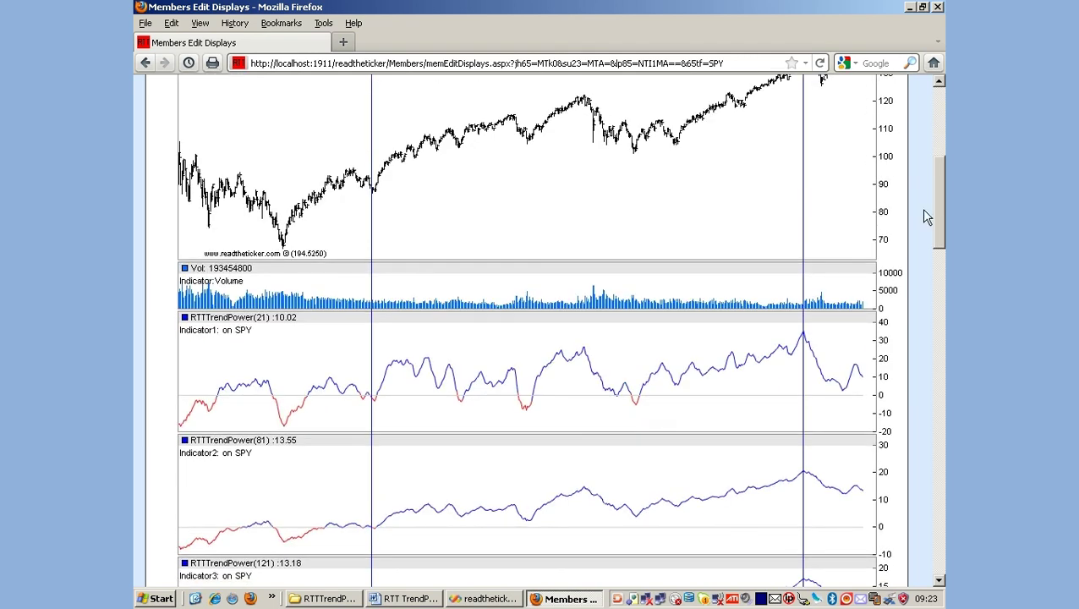
left_click_drag(938, 207, 940, 169)
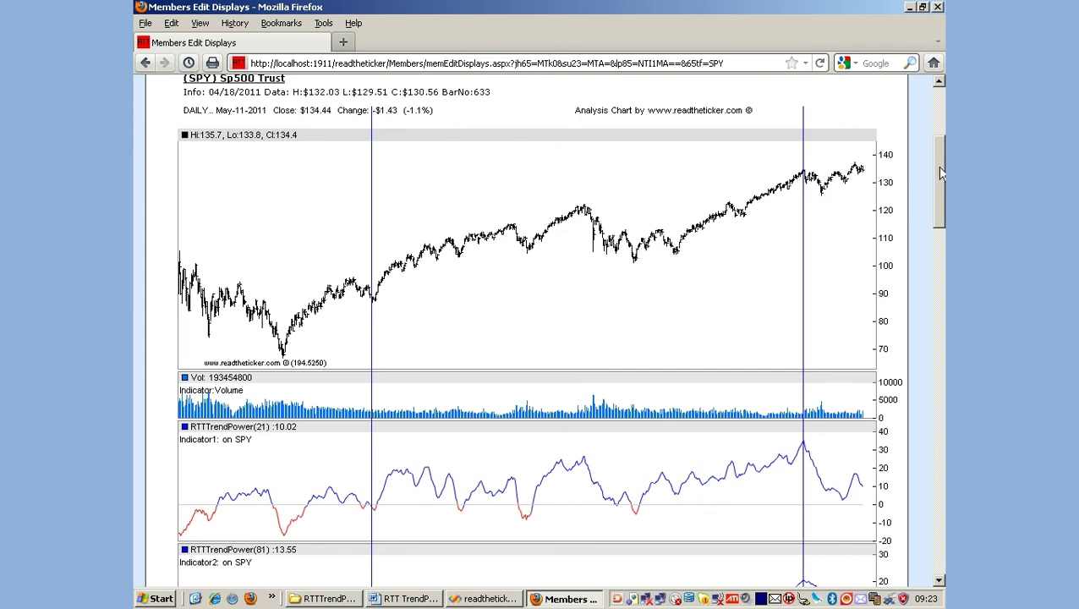
left_click_drag(941, 172, 937, 183)
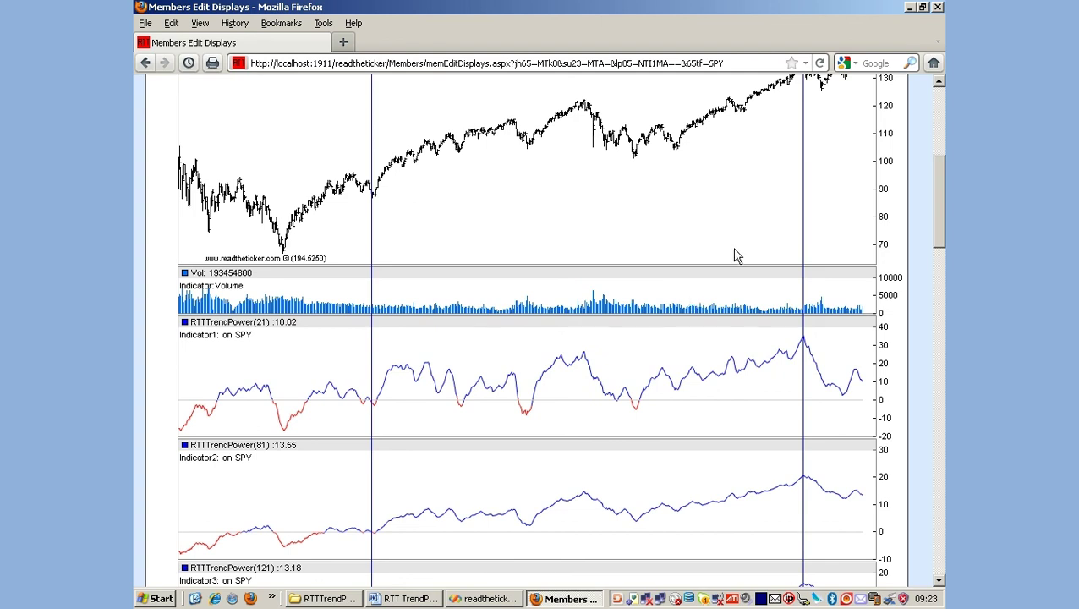
left_click_drag(939, 207, 940, 248)
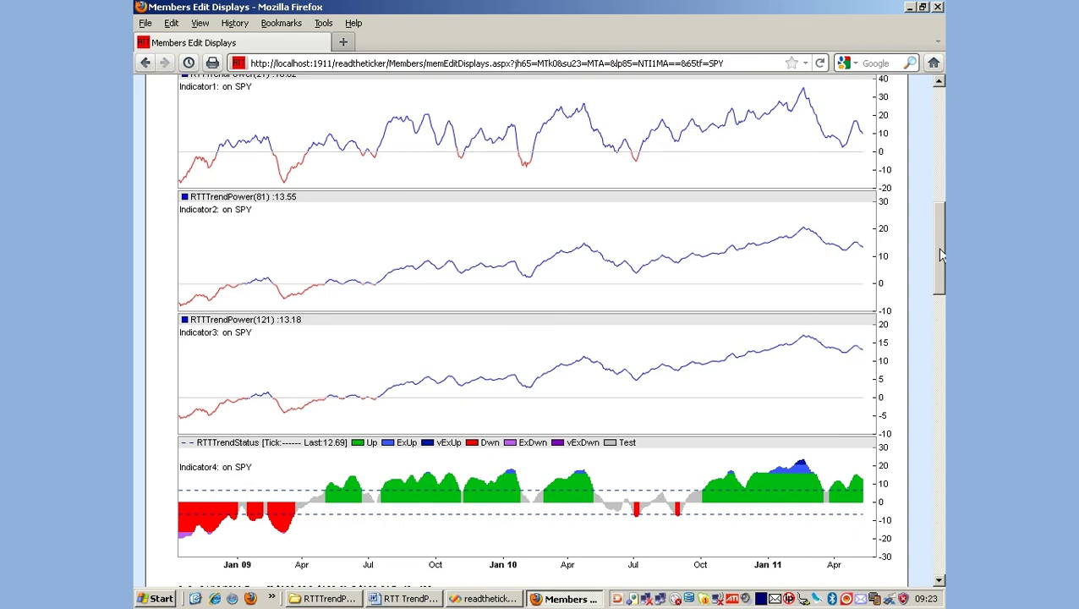
mouse_move(937, 246)
left_mouse_down()
mouse_move(939, 194)
mouse_move(937, 261)
left_mouse_up()
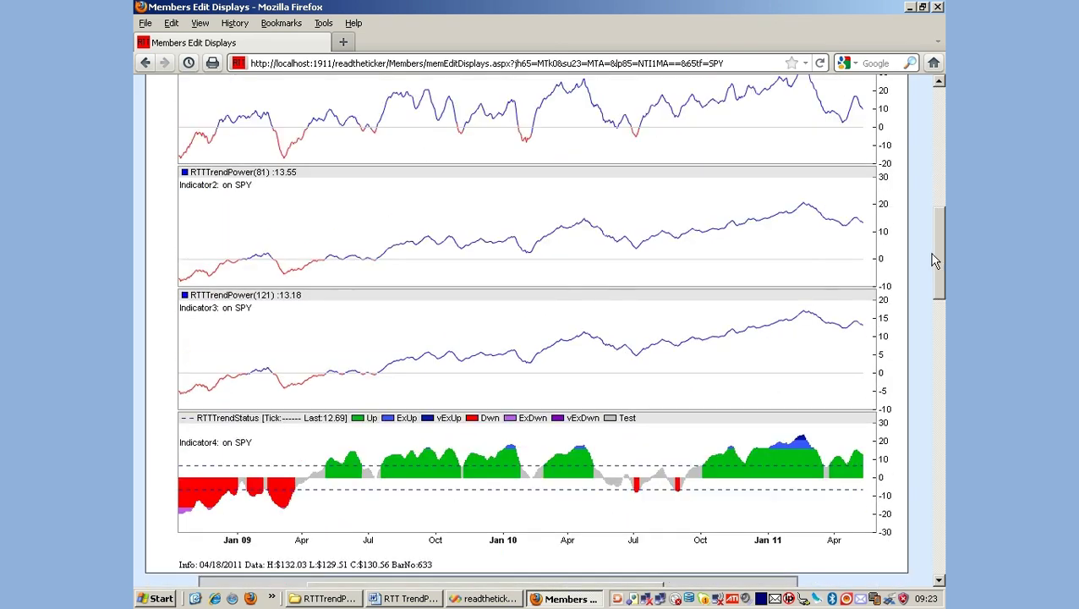
left_click_drag(934, 260, 934, 272)
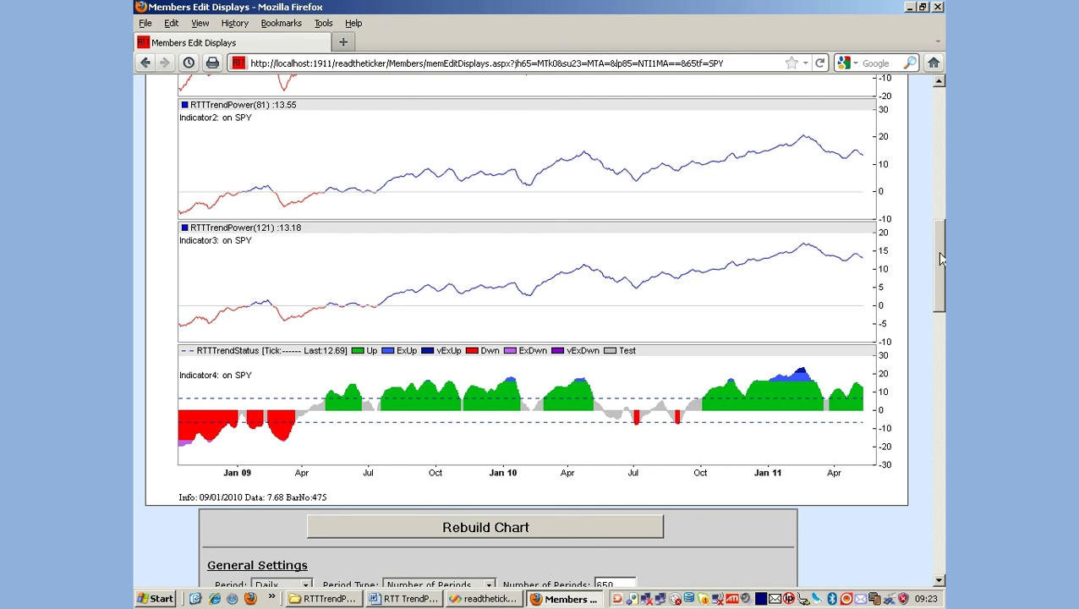
scroll(941, 257, "up", 8)
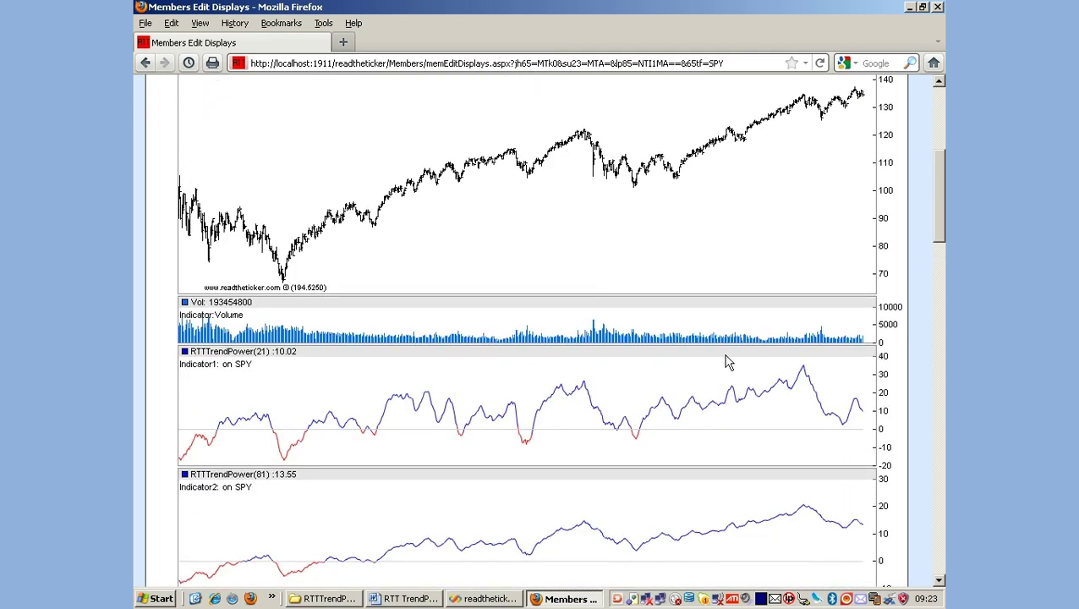
left_click(330, 414)
left_click(352, 416)
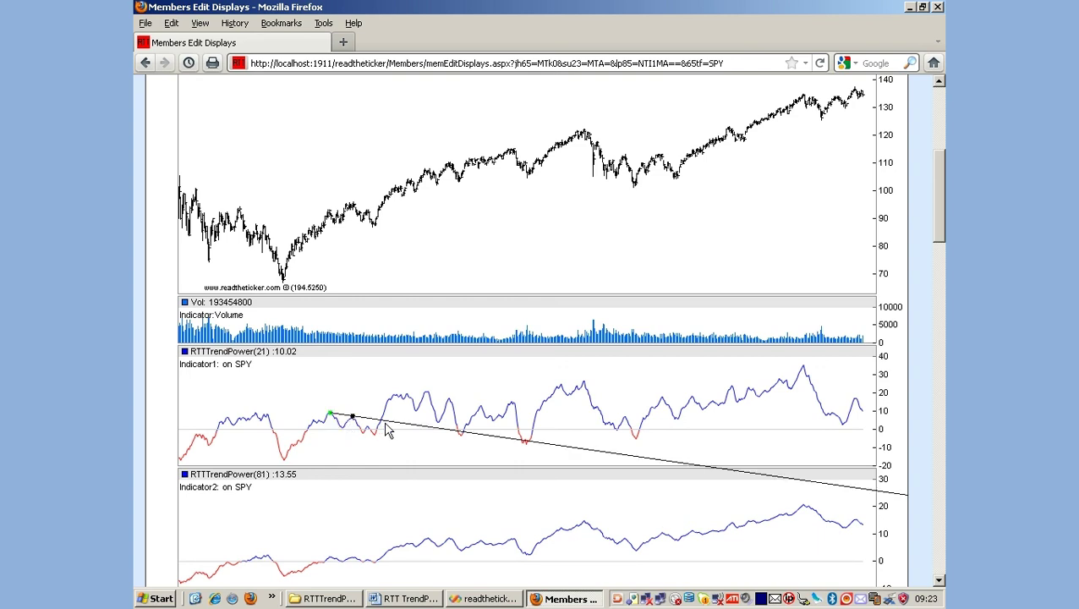
left_click(377, 434)
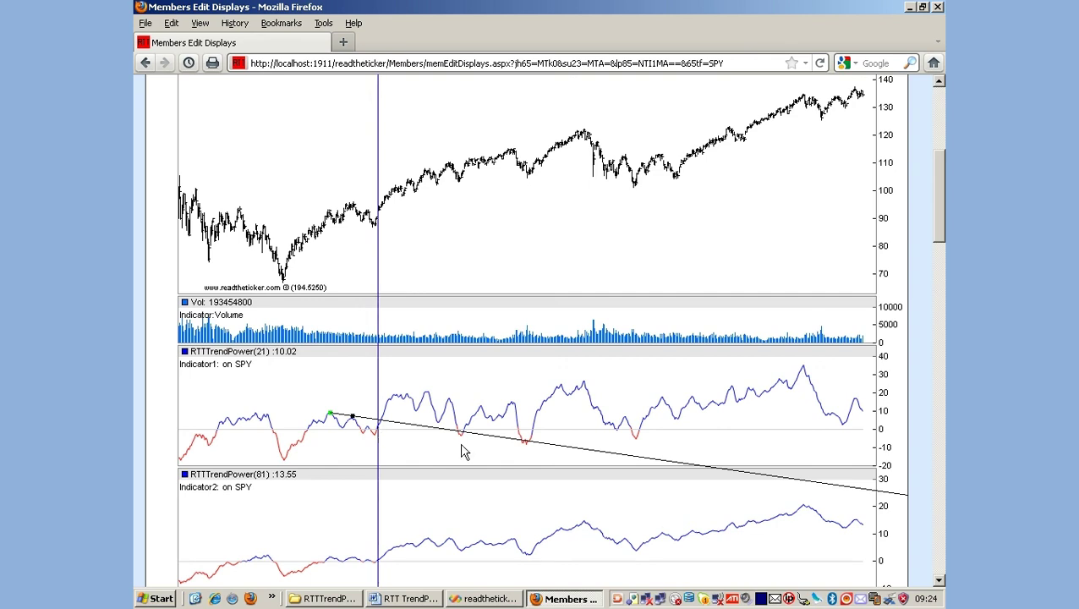
left_click(525, 467)
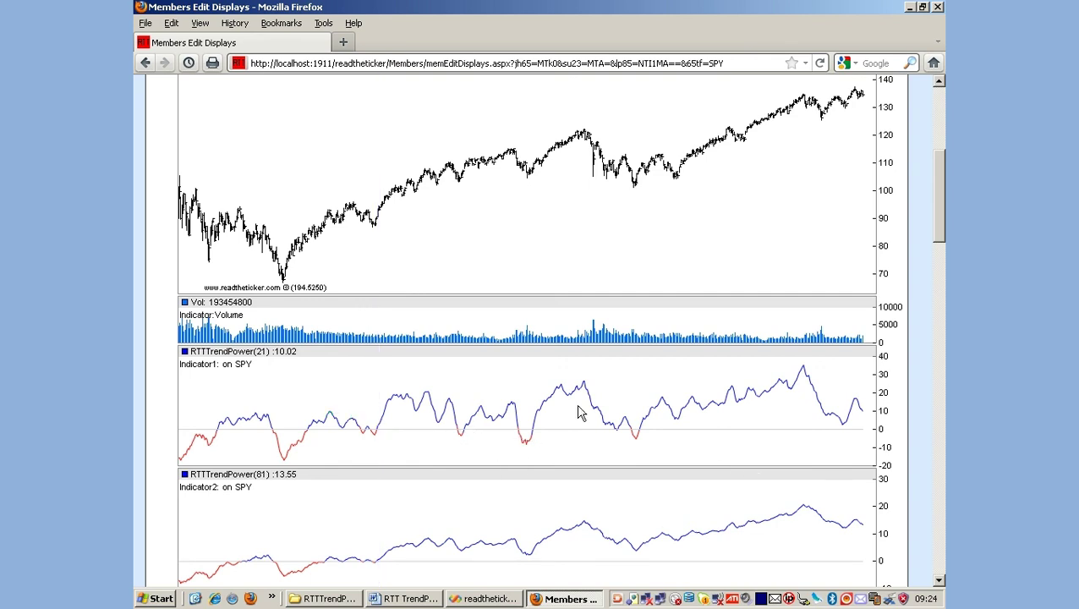
left_click(584, 382)
left_click(623, 416)
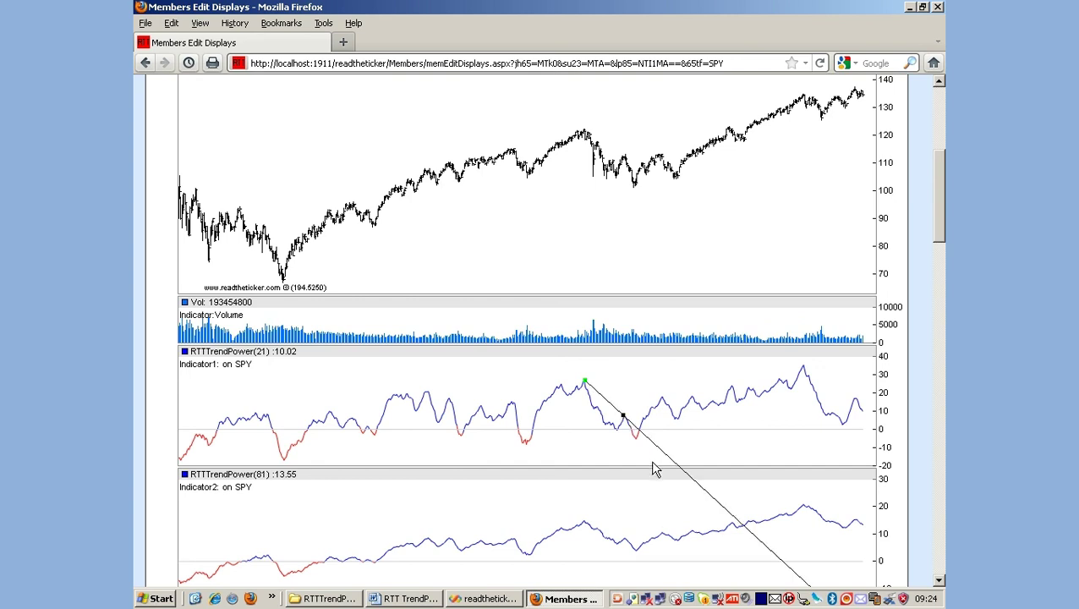
left_click(643, 448)
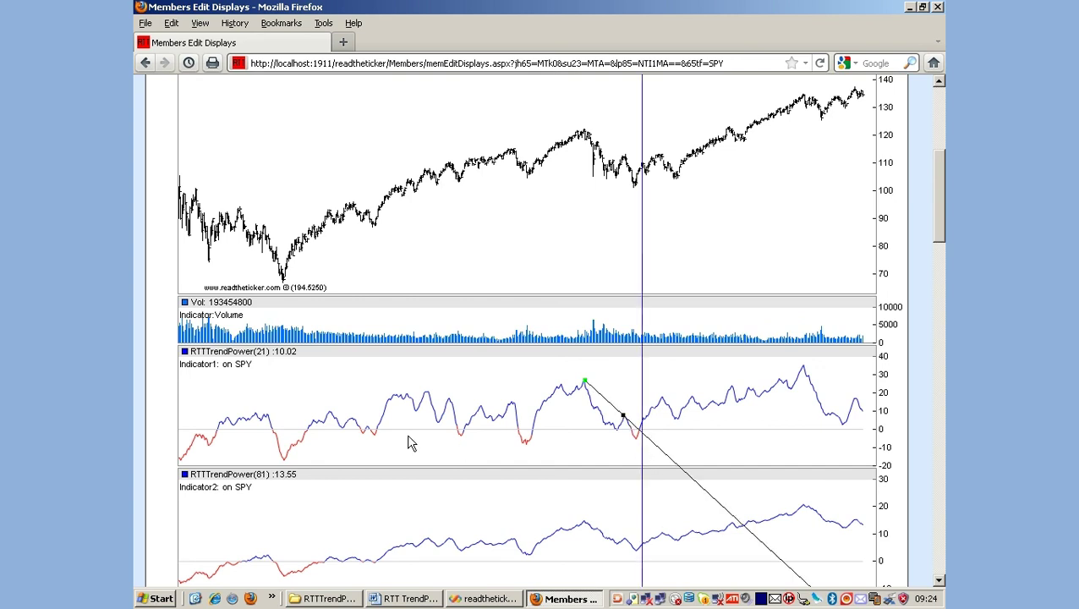
left_click(529, 443)
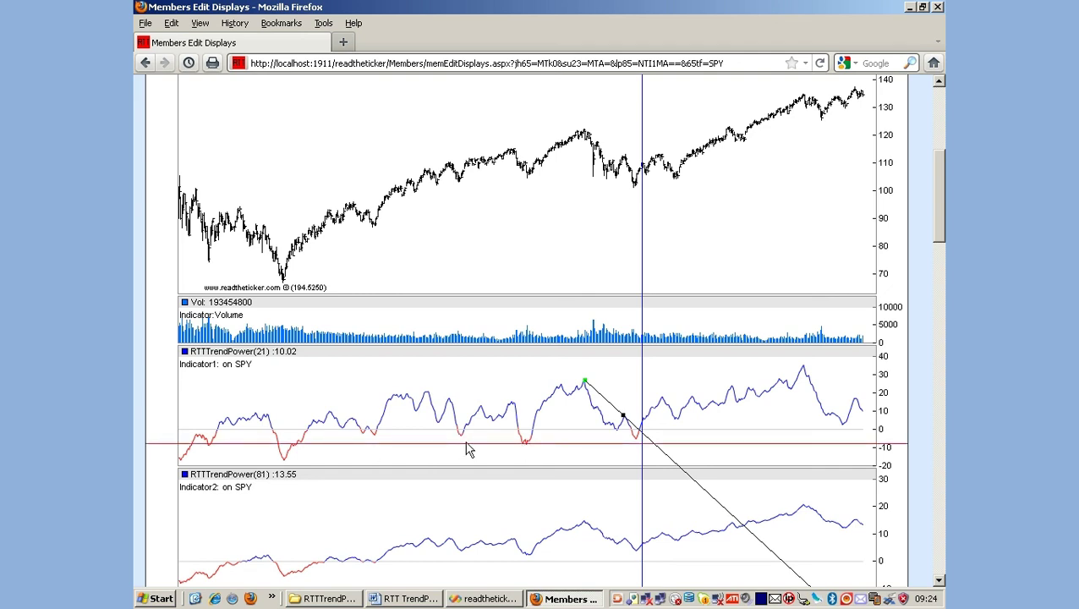
left_click(419, 432)
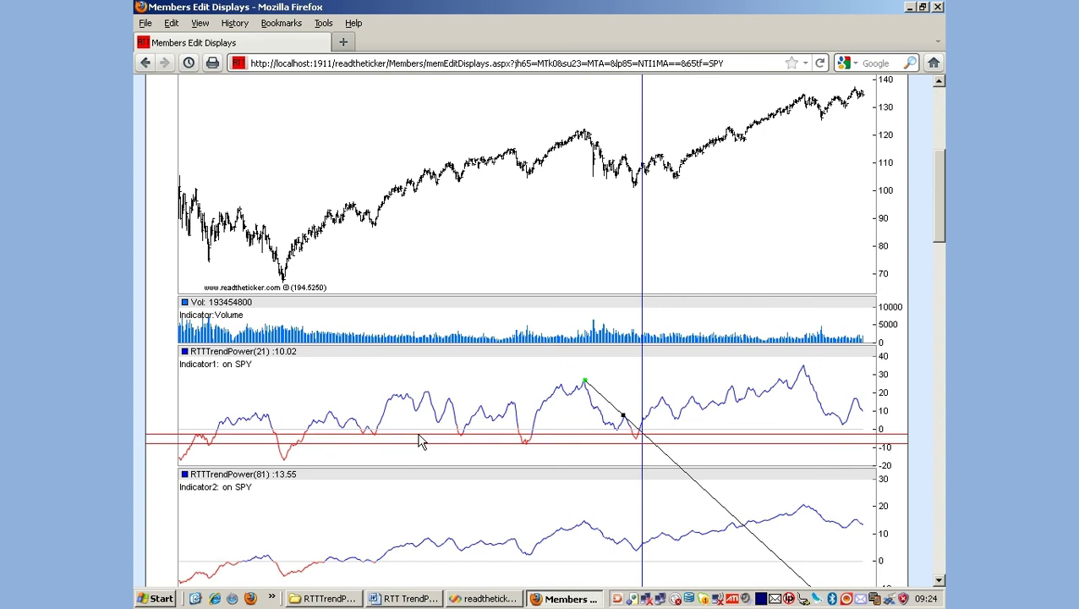
right_click(580, 452)
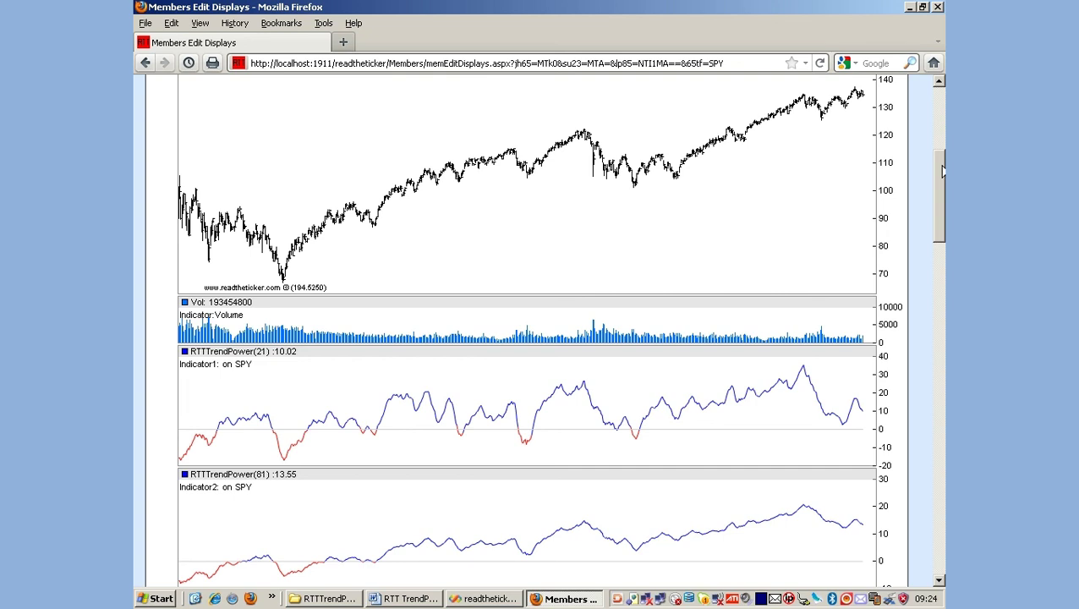
left_click_drag(942, 171, 942, 195)
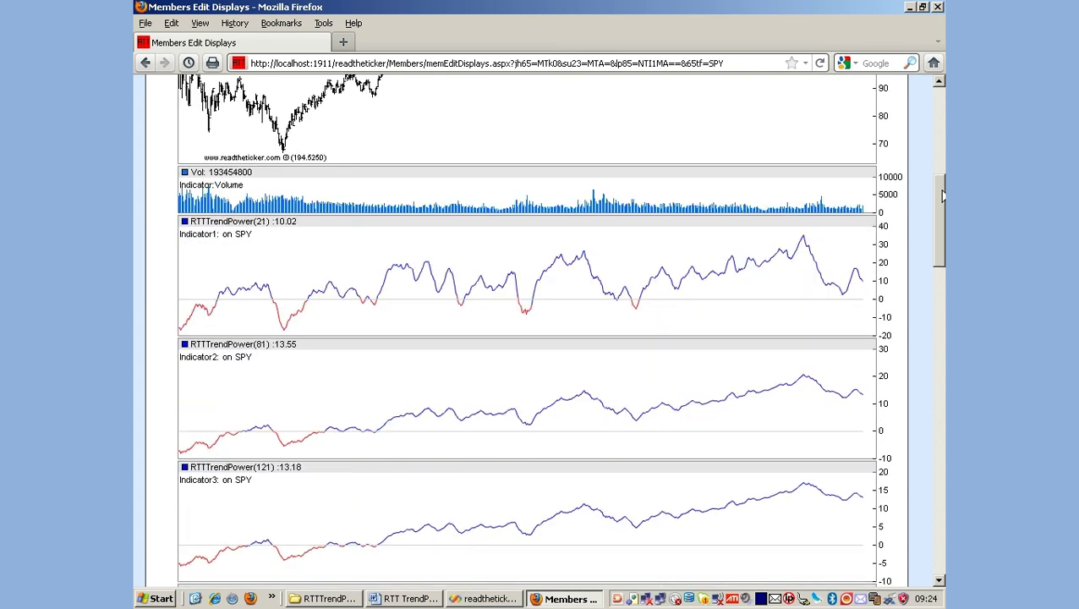